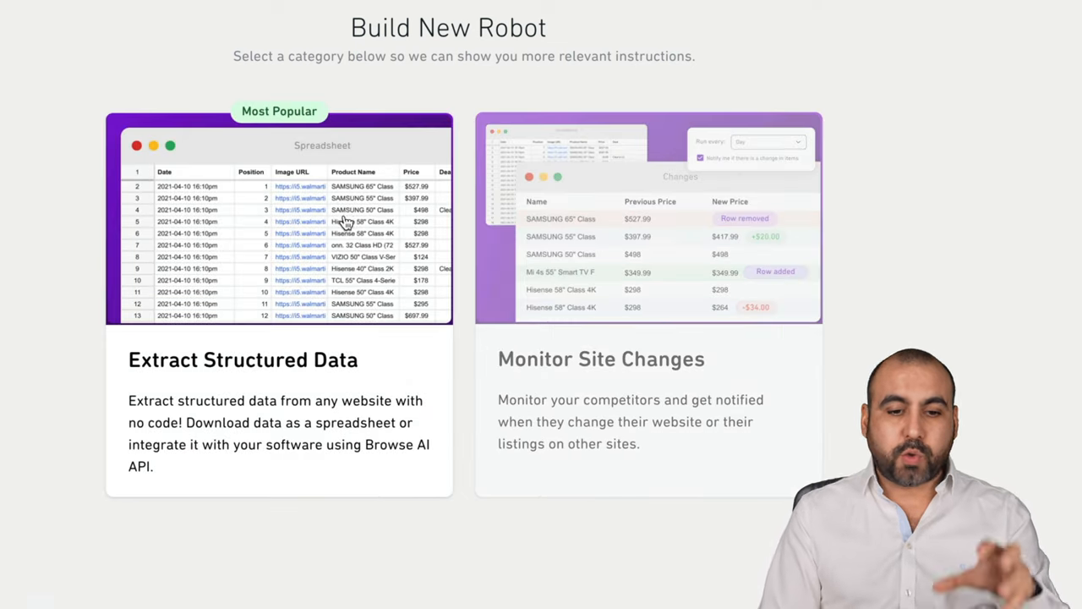
click(350, 218)
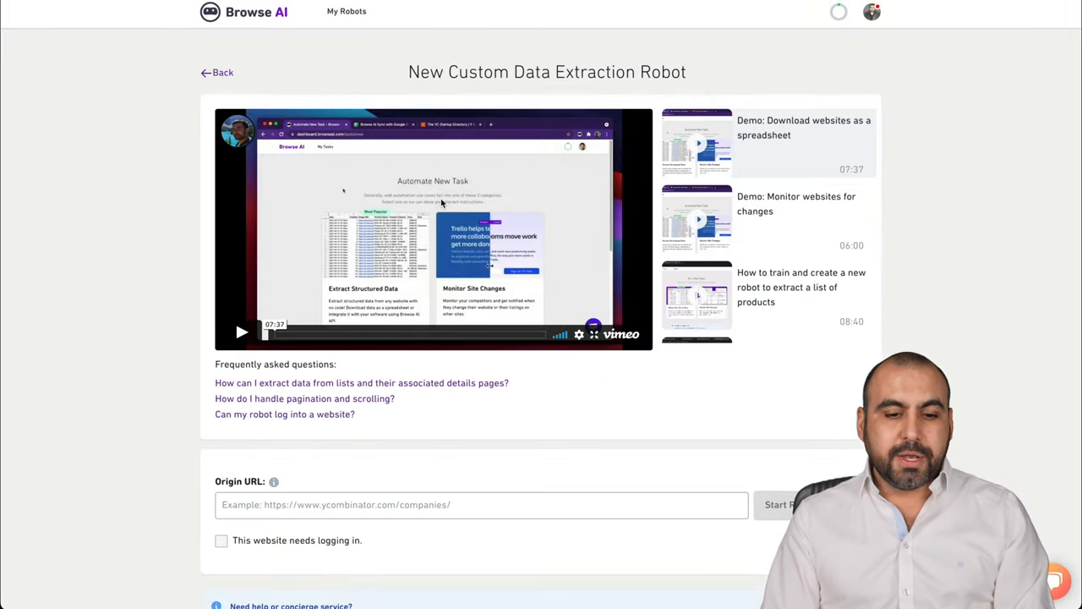
scroll(440, 198, down, 3)
click(440, 391)
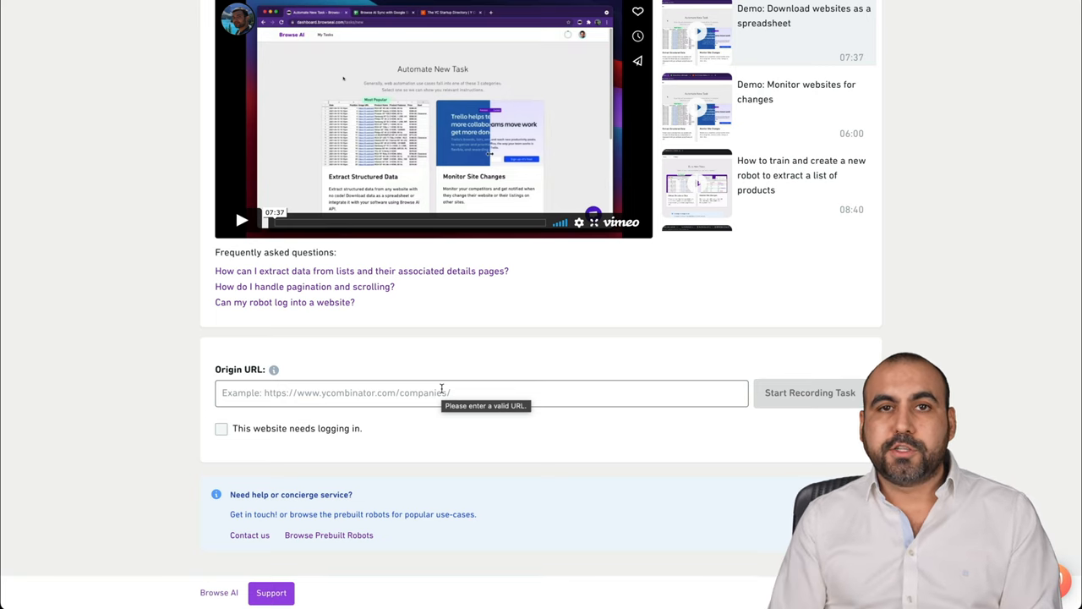
click(440, 391)
text(https://www.producthunt.com/)
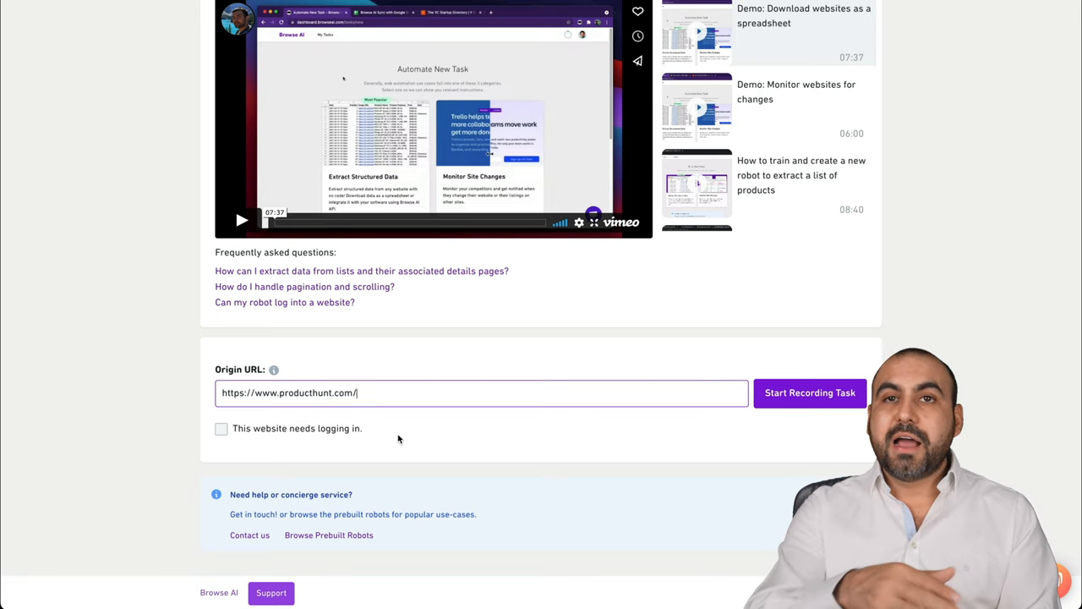
click(807, 394)
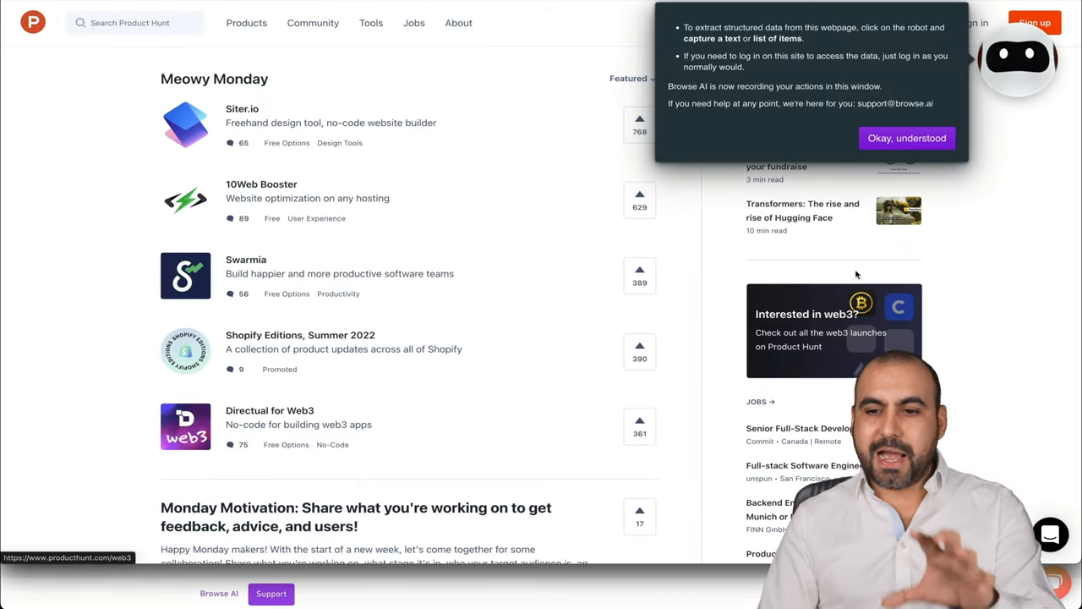
Step: Dismiss the recording instructions and bring up the robot's capture options
click(921, 140)
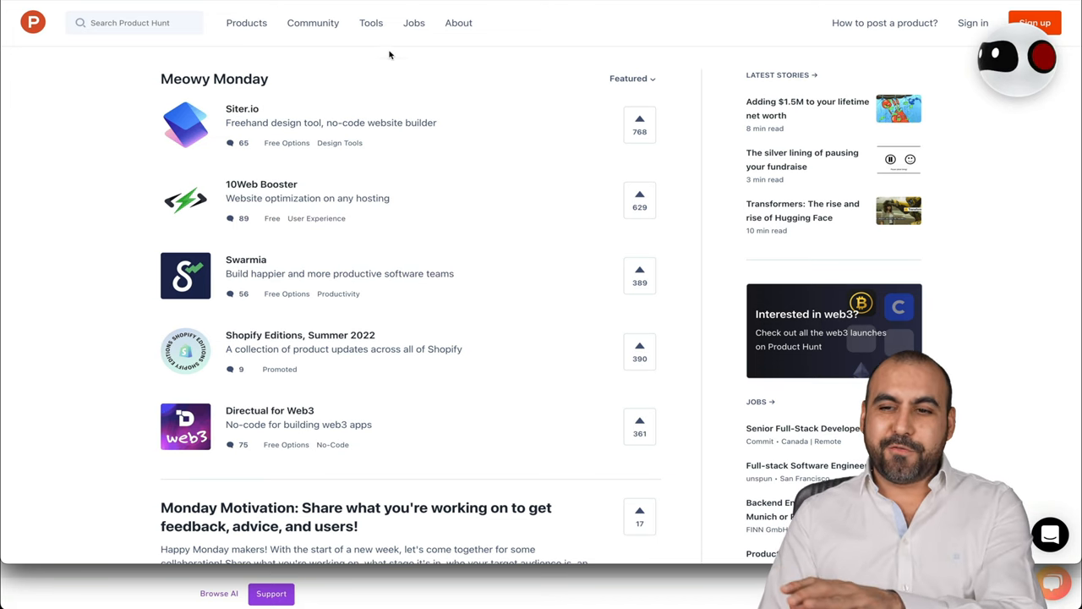
click(1007, 66)
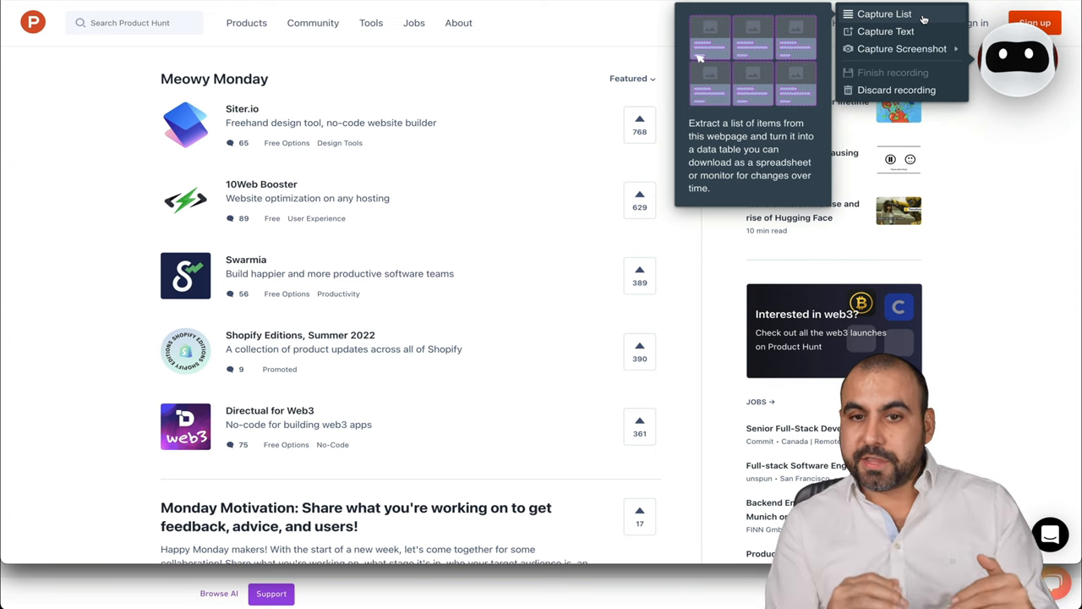
mouse_move(885, 31)
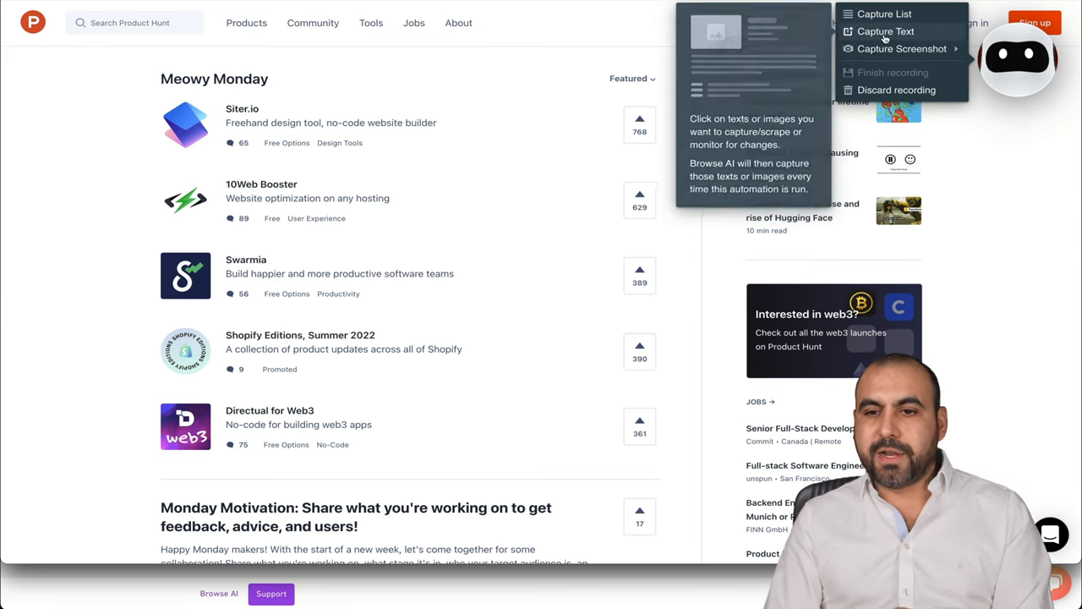
Step: Capture the Siter.io product name as visible text and its product link
click(886, 31)
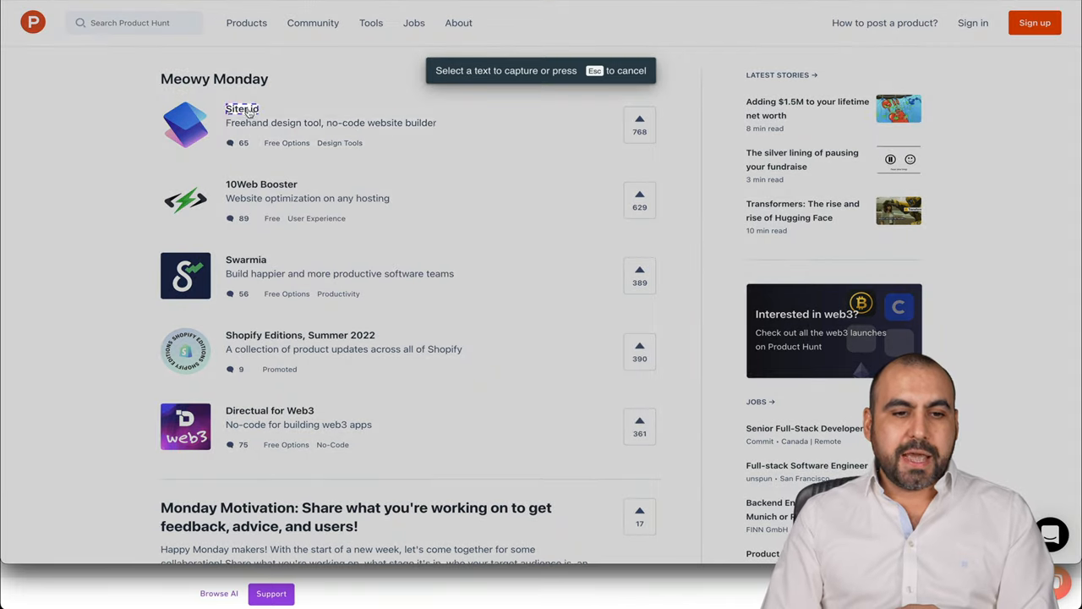
click(242, 113)
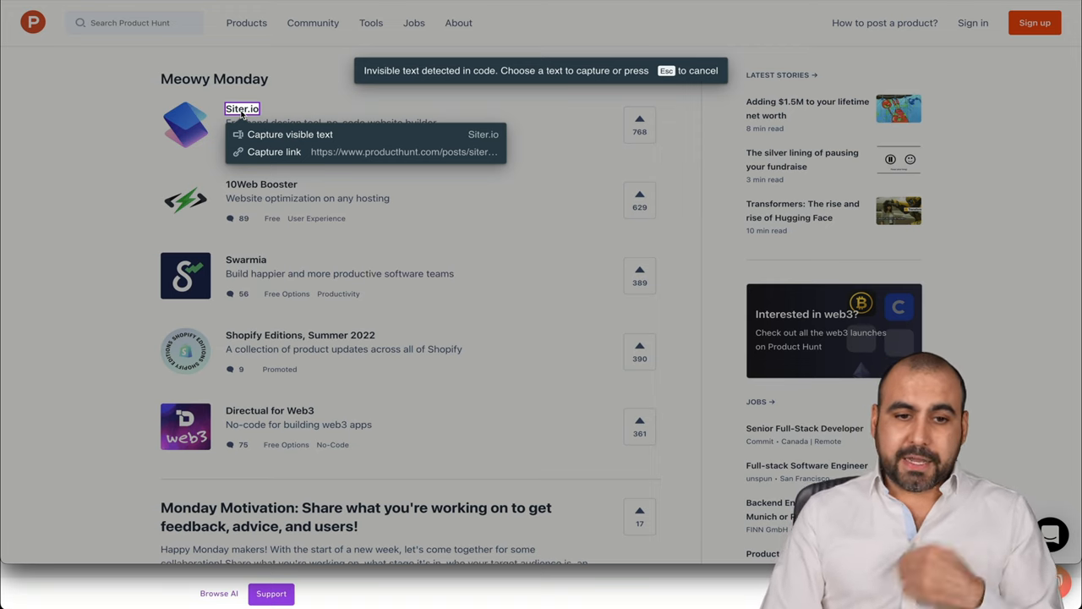
click(289, 134)
click(246, 111)
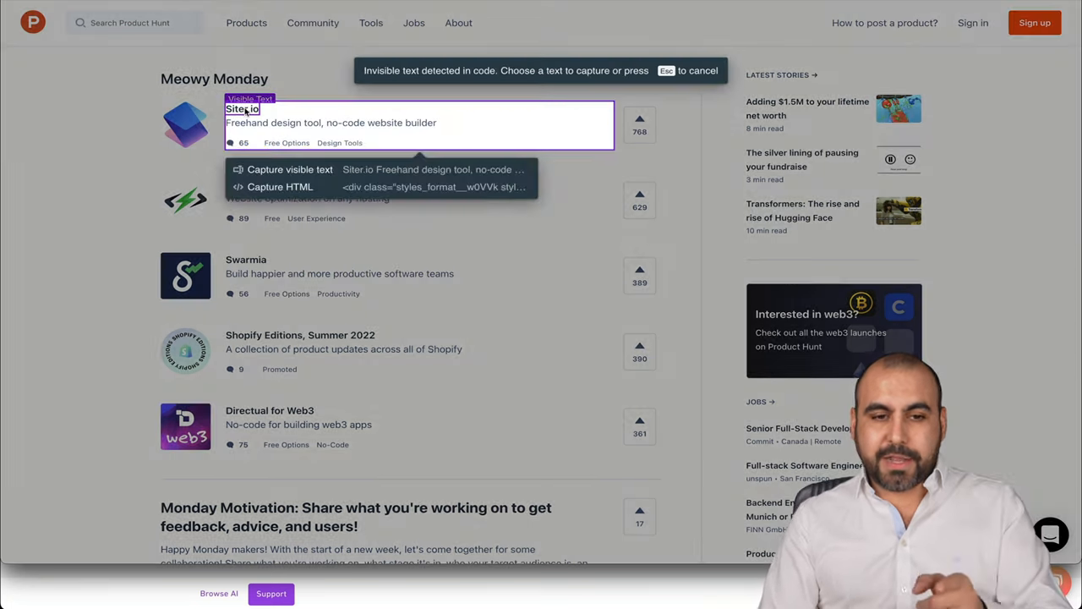
click(329, 168)
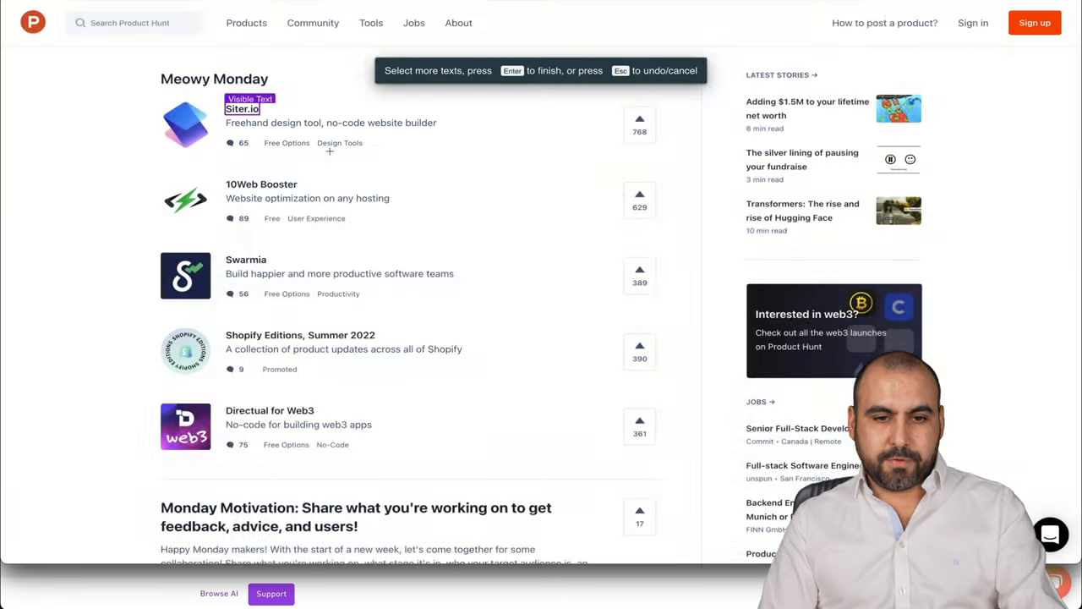
click(243, 110)
click(306, 136)
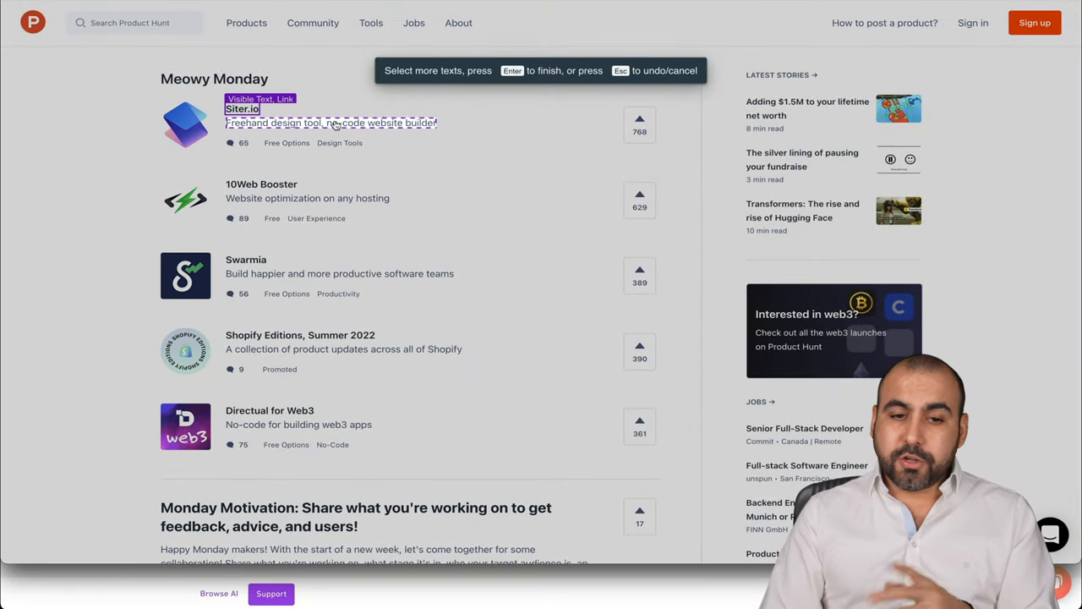
Step: Capture the description, Free Options tag and 768 vote count, then finish selecting texts
click(335, 126)
click(370, 150)
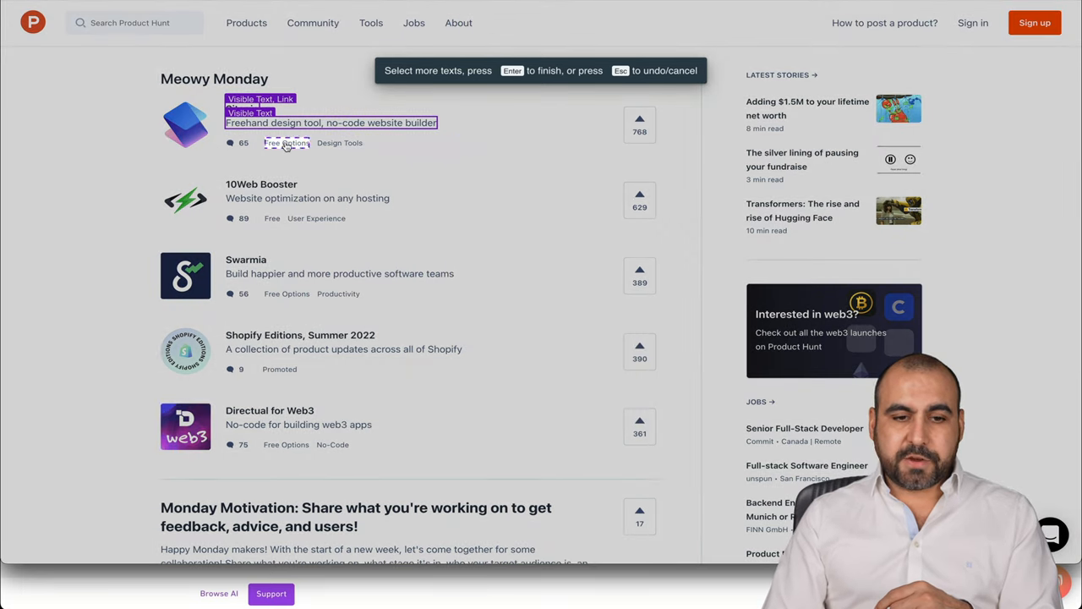
click(286, 144)
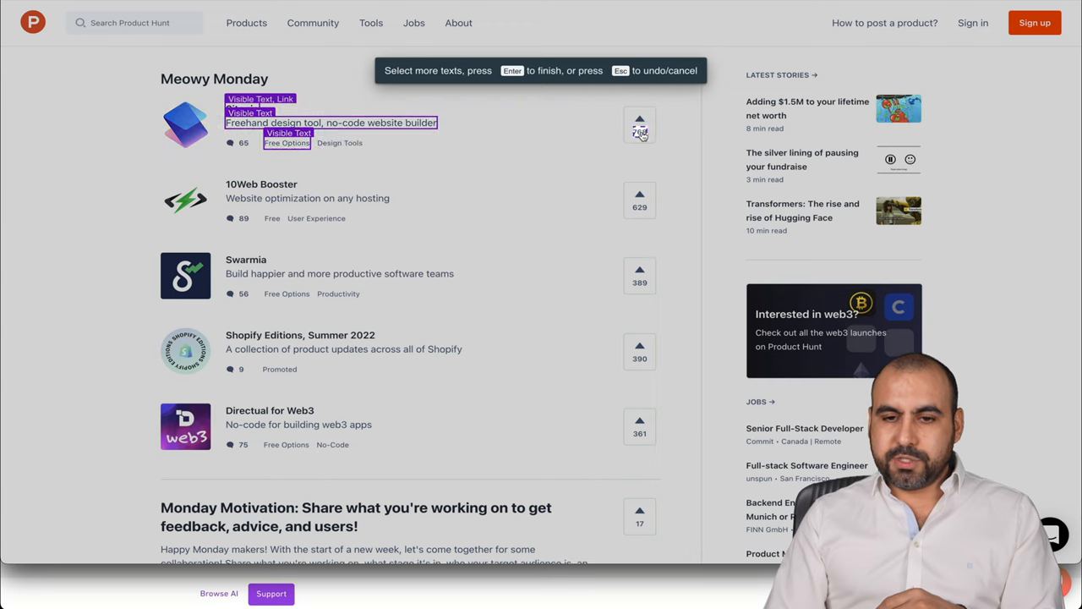
click(641, 134)
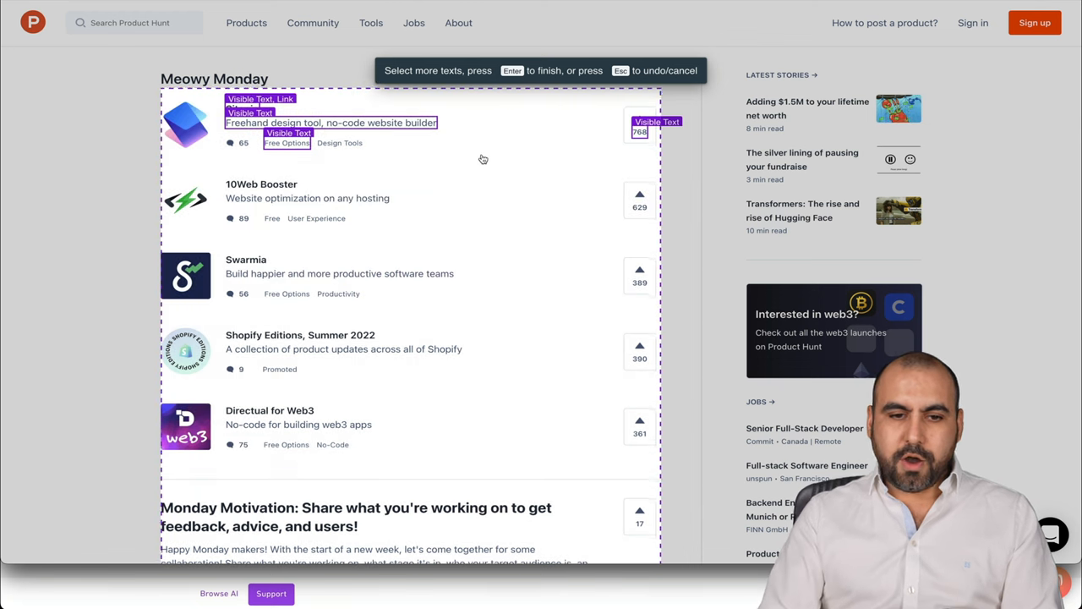
key(Return)
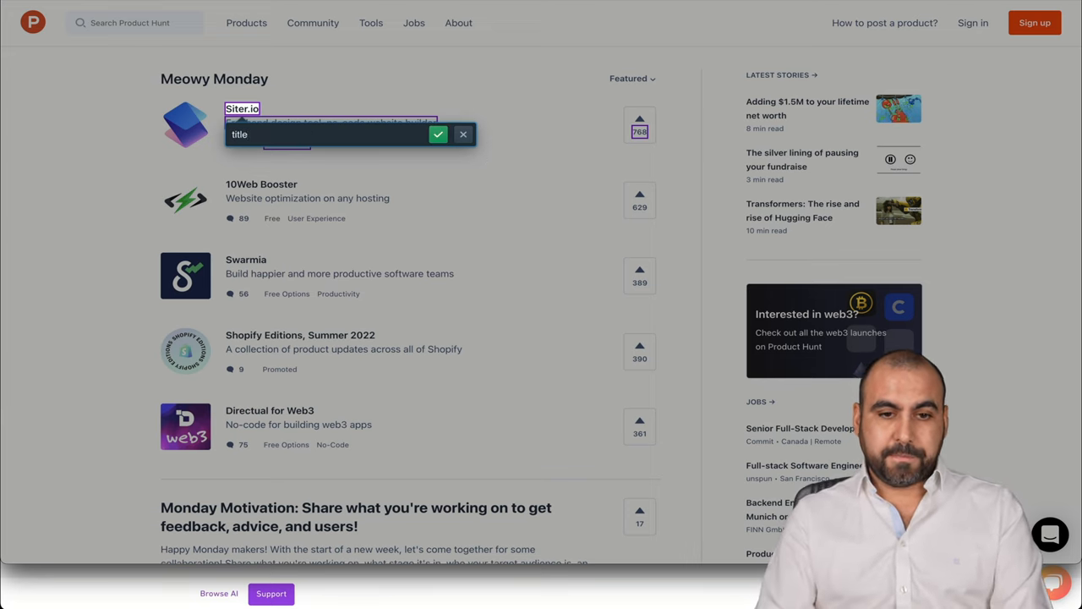
Step: Name the first two captured fields name and link
key(BackSpace)
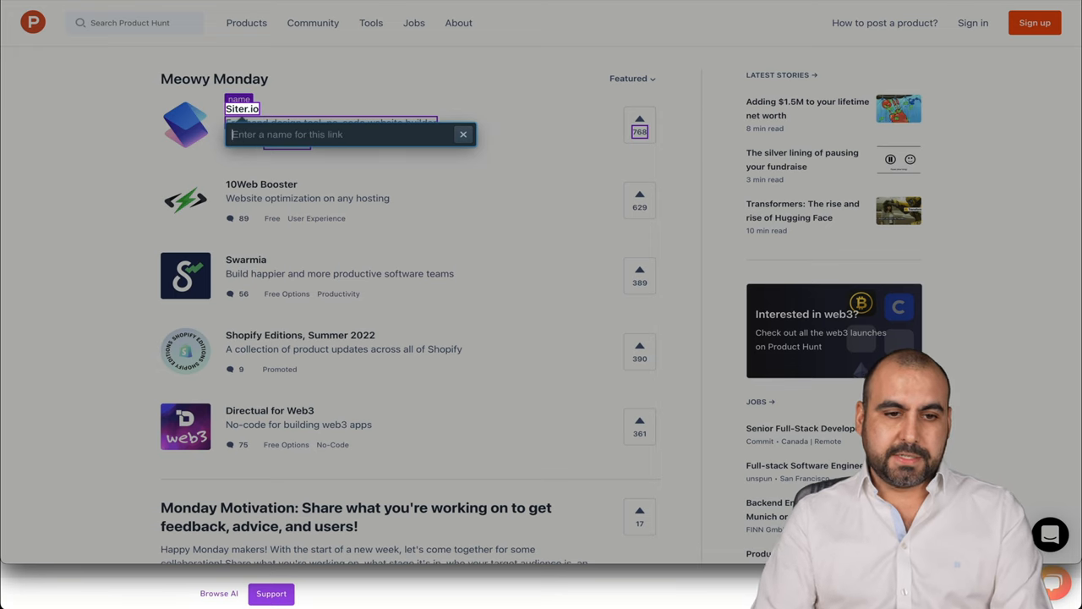
key(Return)
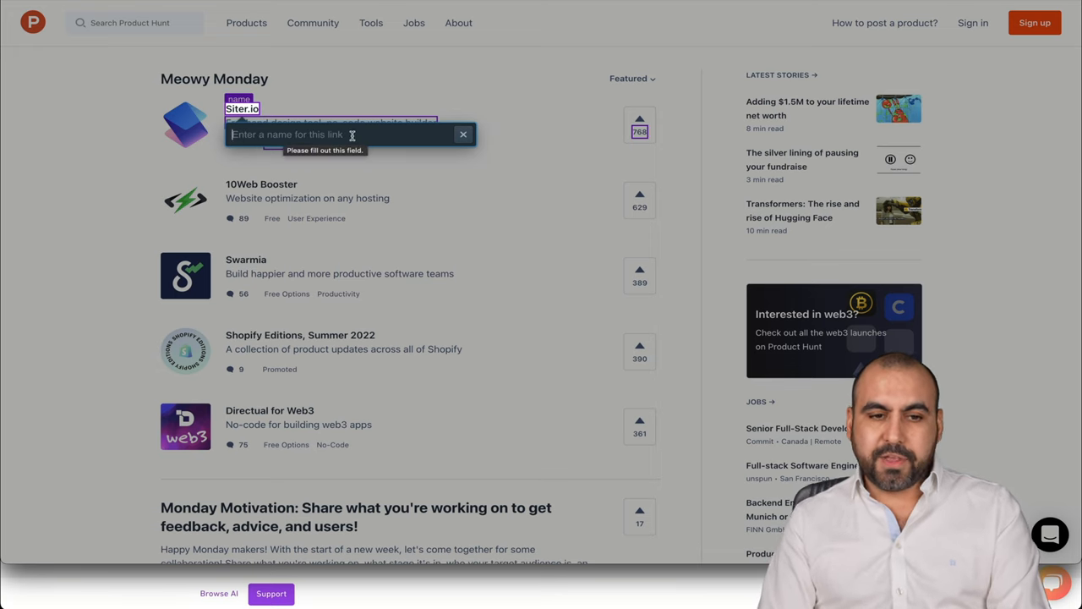
text(link)
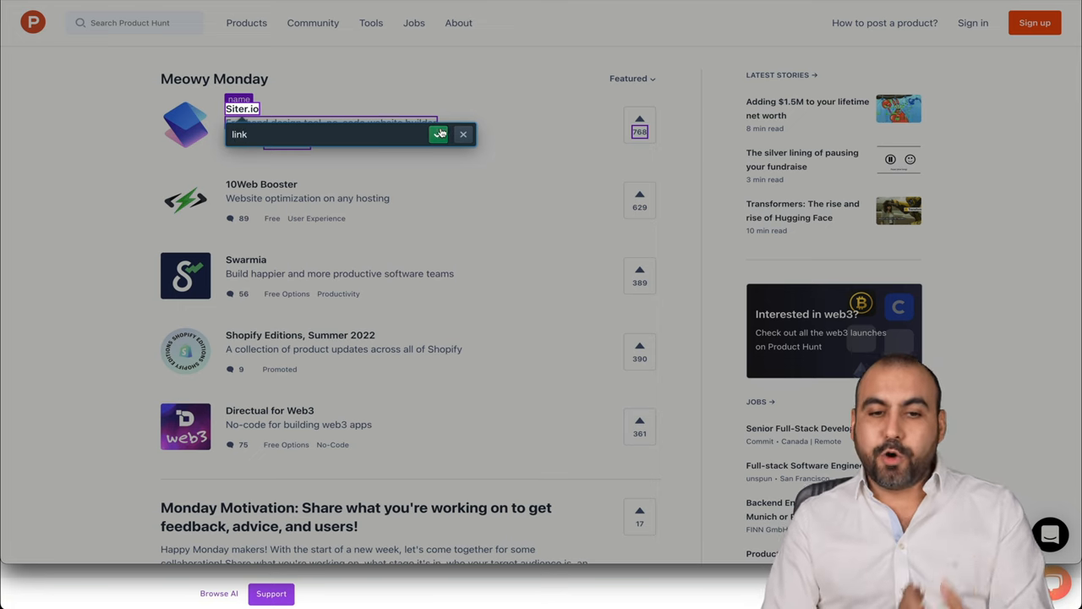
key(Return)
click(435, 123)
text(description)
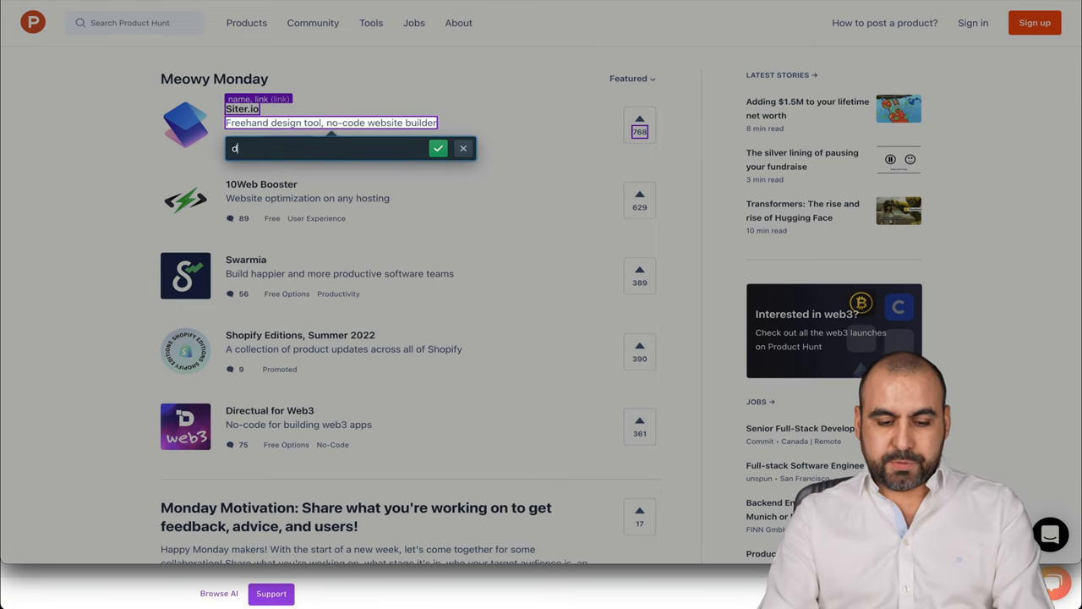
Step: Name the remaining fields description, paid or free and votes, and dismiss the completion message
click(438, 147)
text(paid or free)
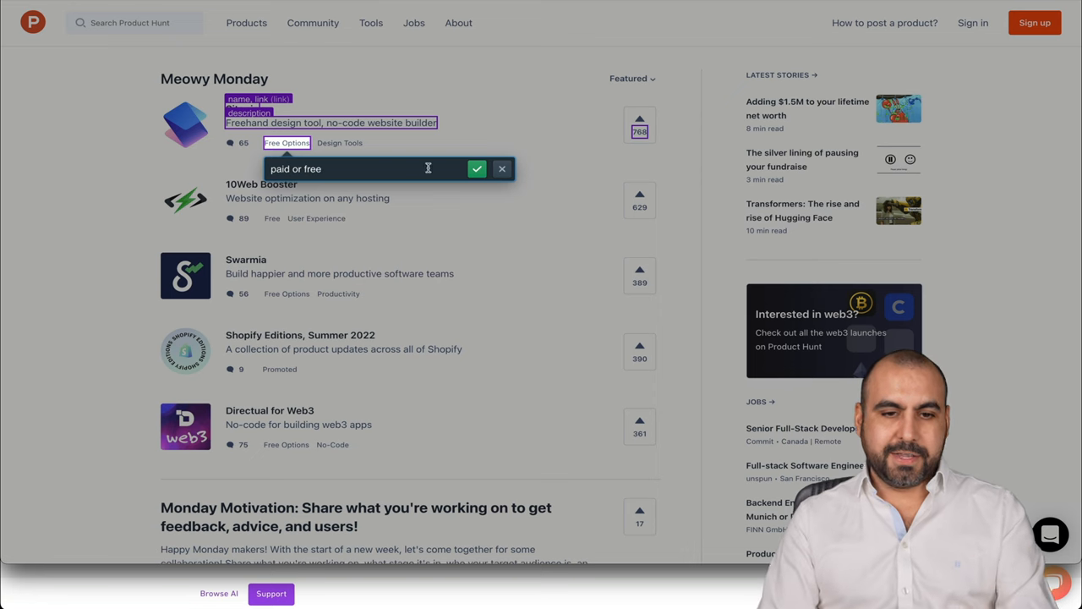
click(476, 169)
text(votes)
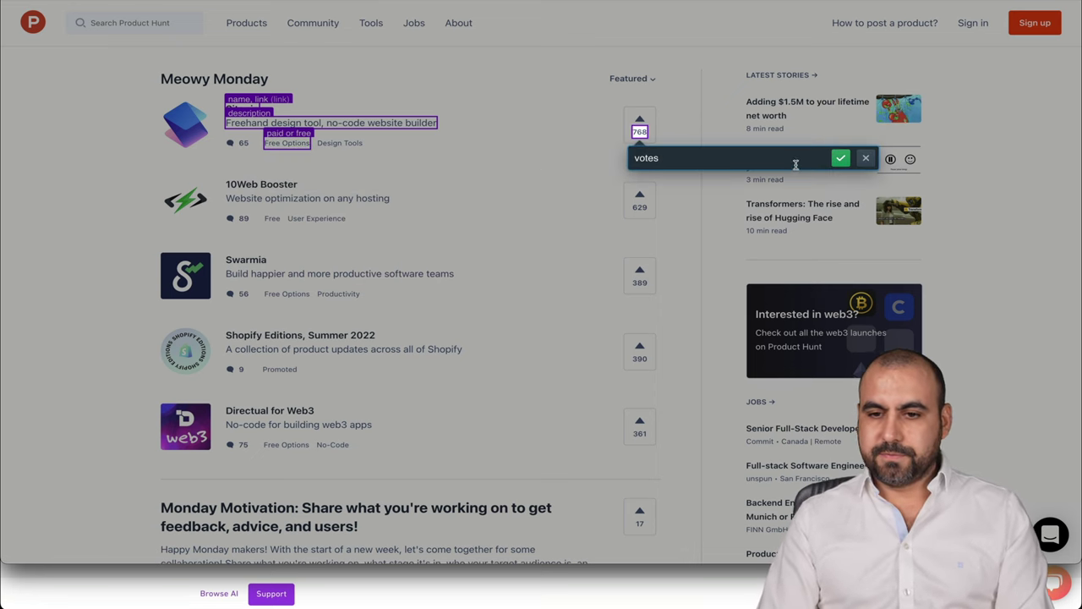
click(840, 158)
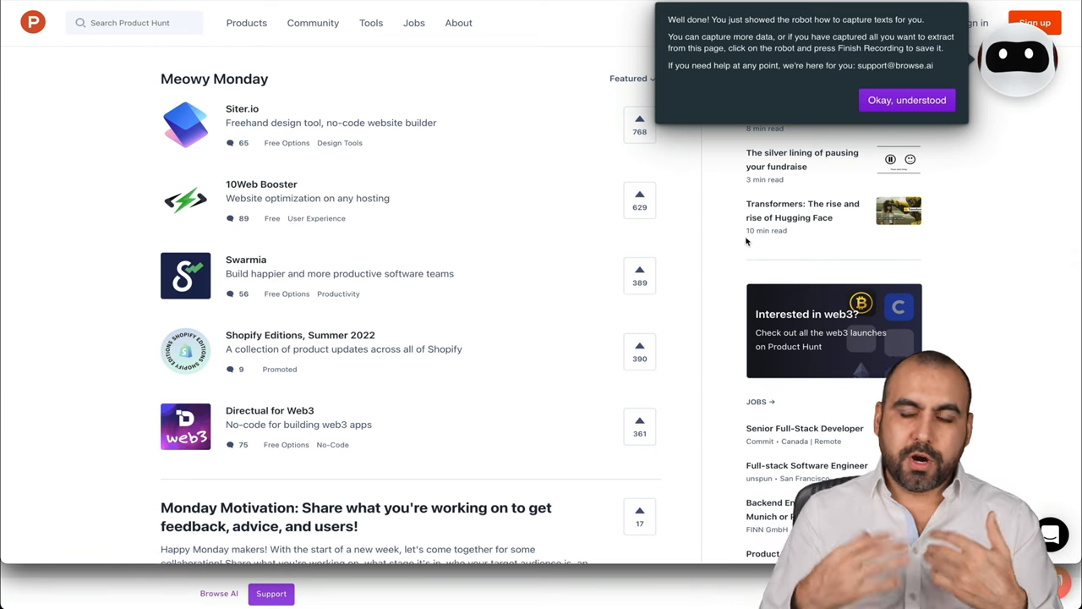
click(893, 107)
Step: Finish and upload the recording, keeping the suggested Product Hunt robot name
click(1008, 67)
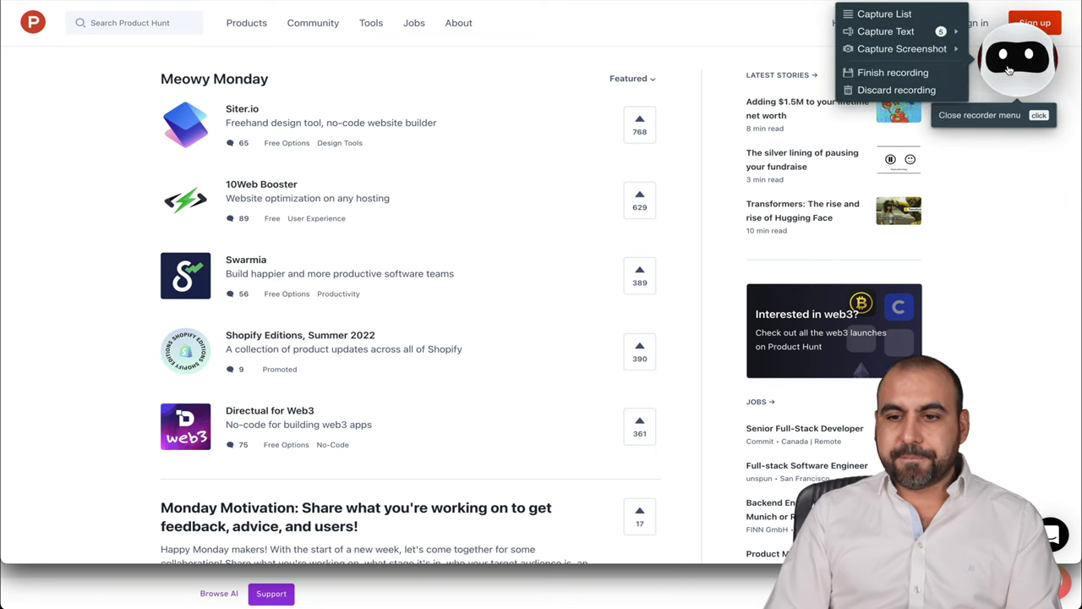
click(907, 70)
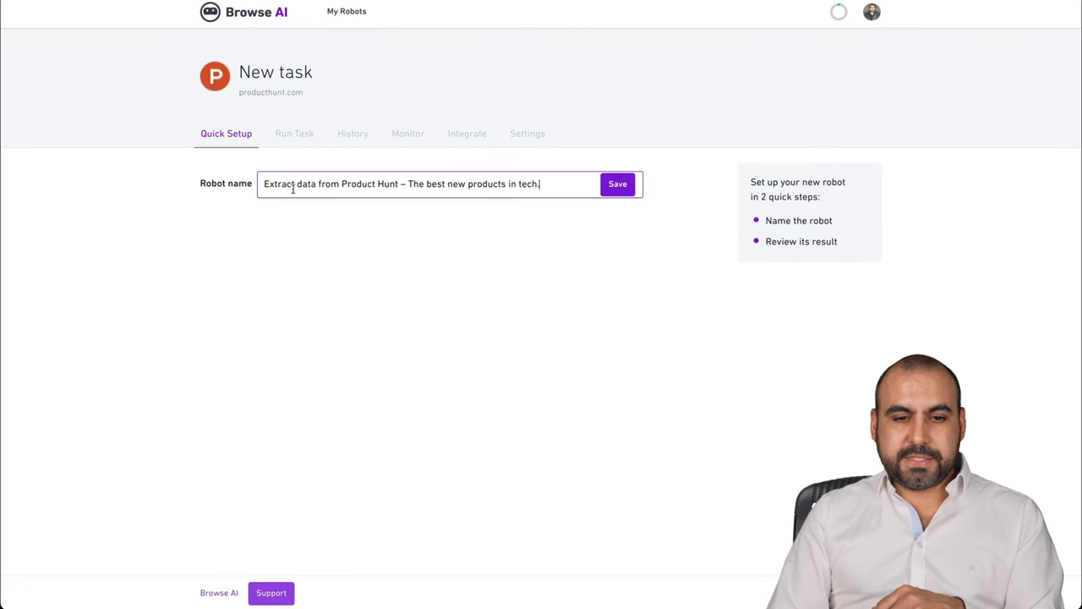
click(610, 184)
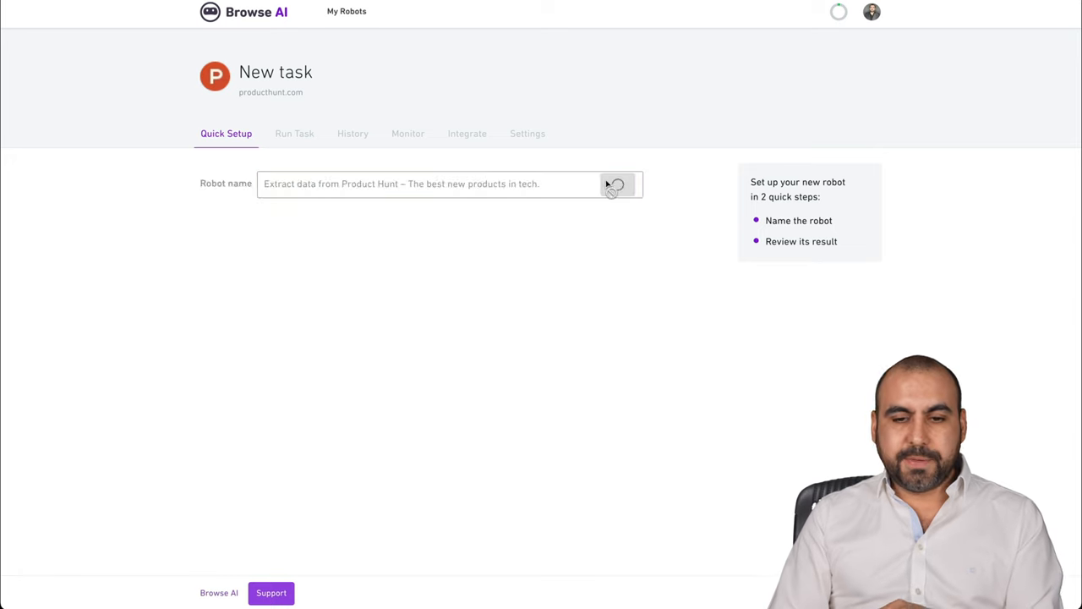
scroll(592, 474, down, 1)
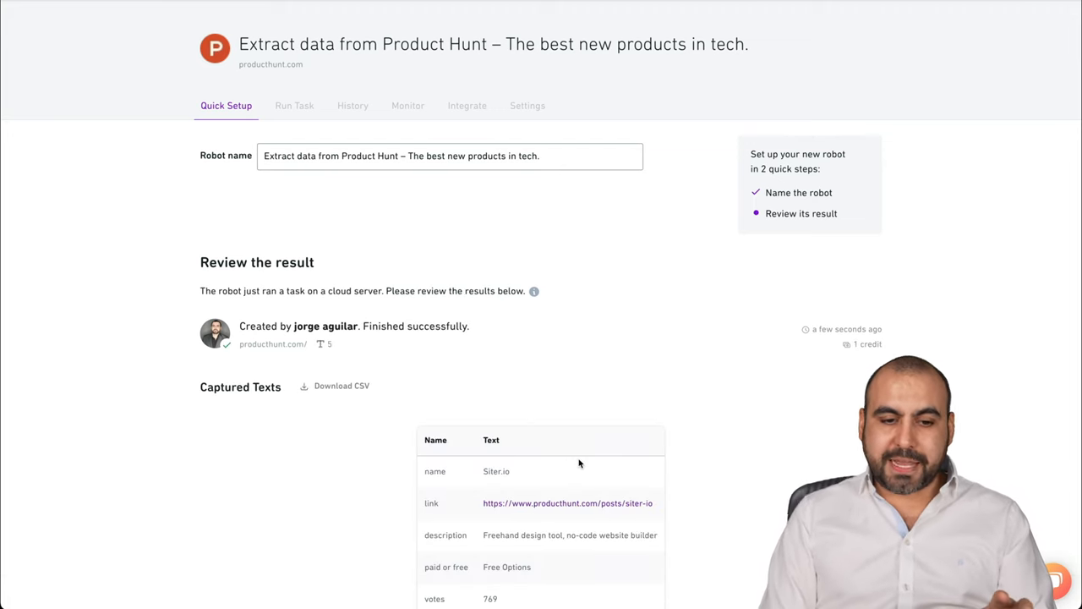
scroll(579, 462, down, 2)
scroll(579, 462, down, 2)
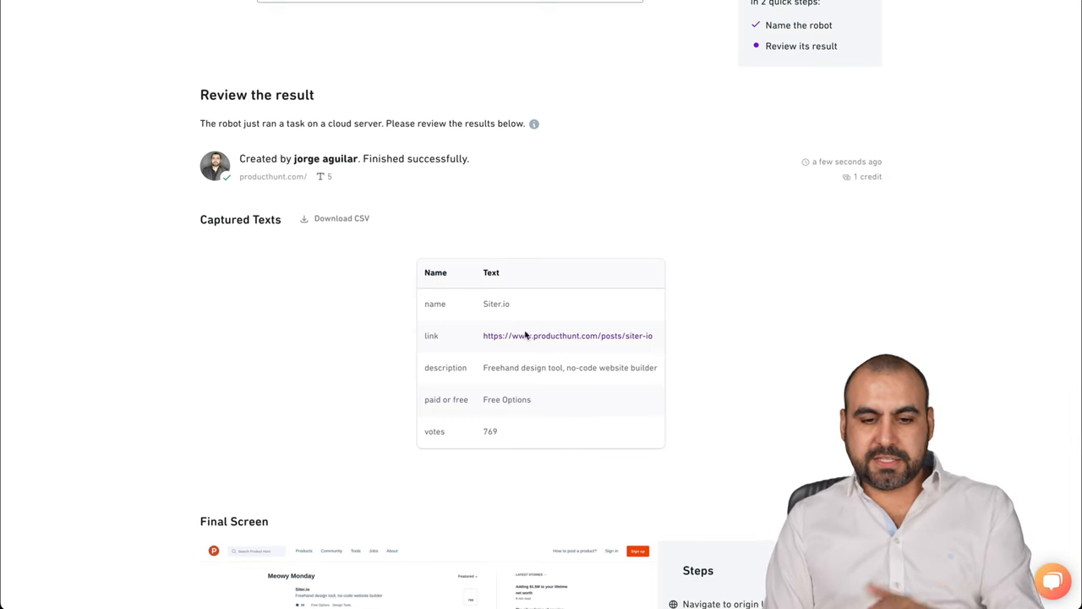
scroll(541, 414, down, 3)
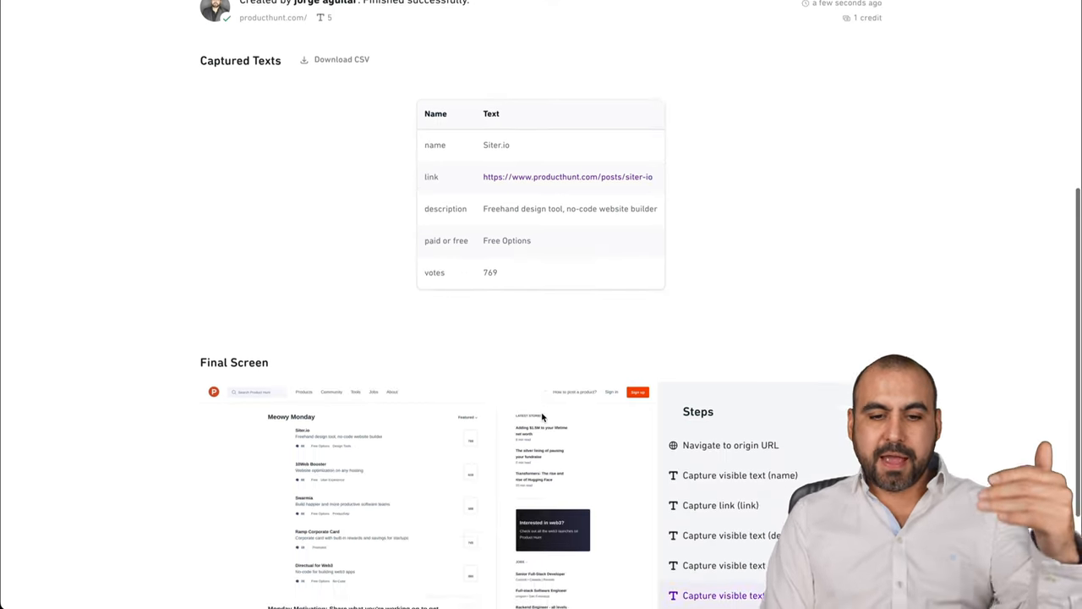
scroll(541, 414, down, 2)
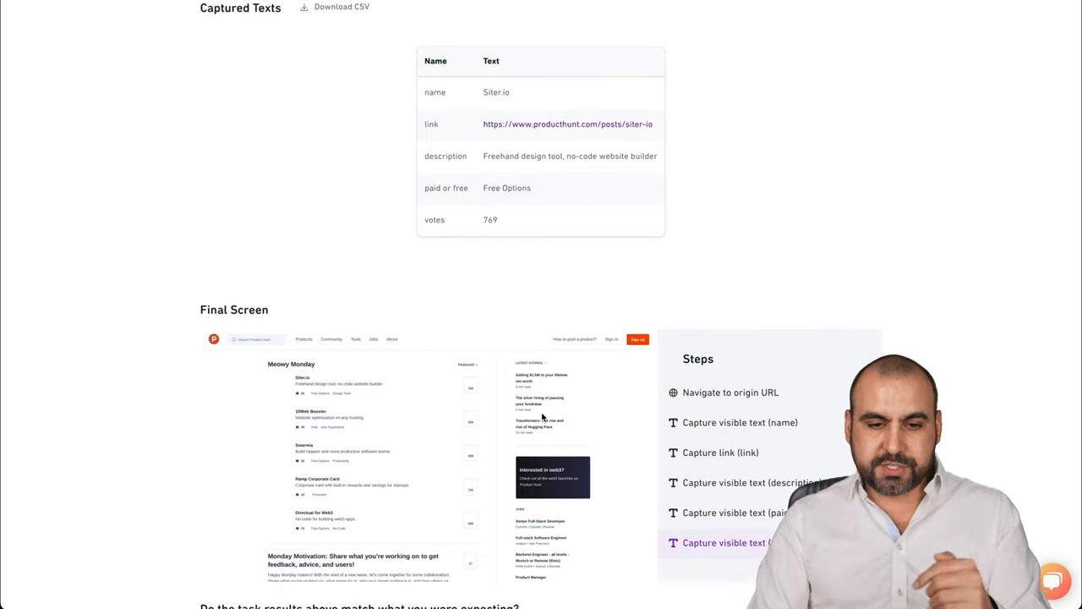
scroll(543, 415, down, 3)
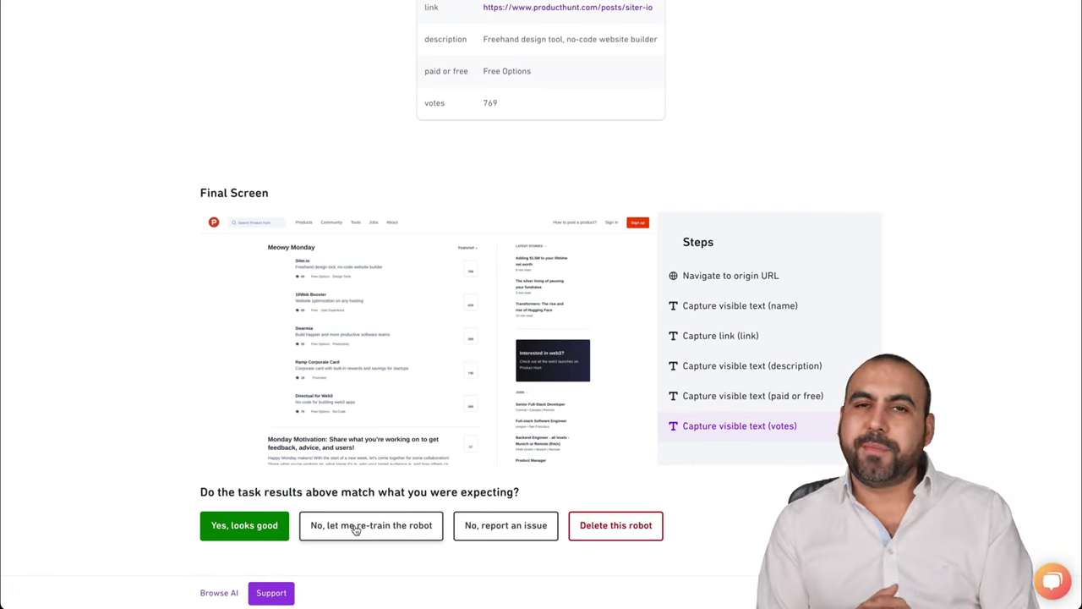
Step: Approve the robot's captured Product Hunt results with 'Yes, looks good'
click(244, 525)
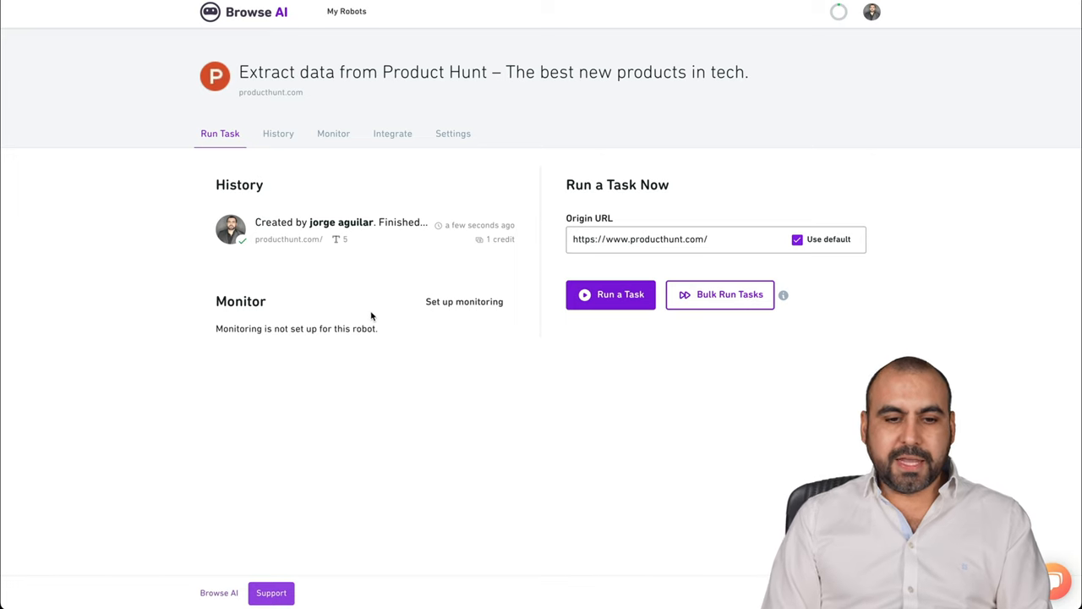
Step: Add a new monitor that runs the robot every 1 Day and save it
click(461, 307)
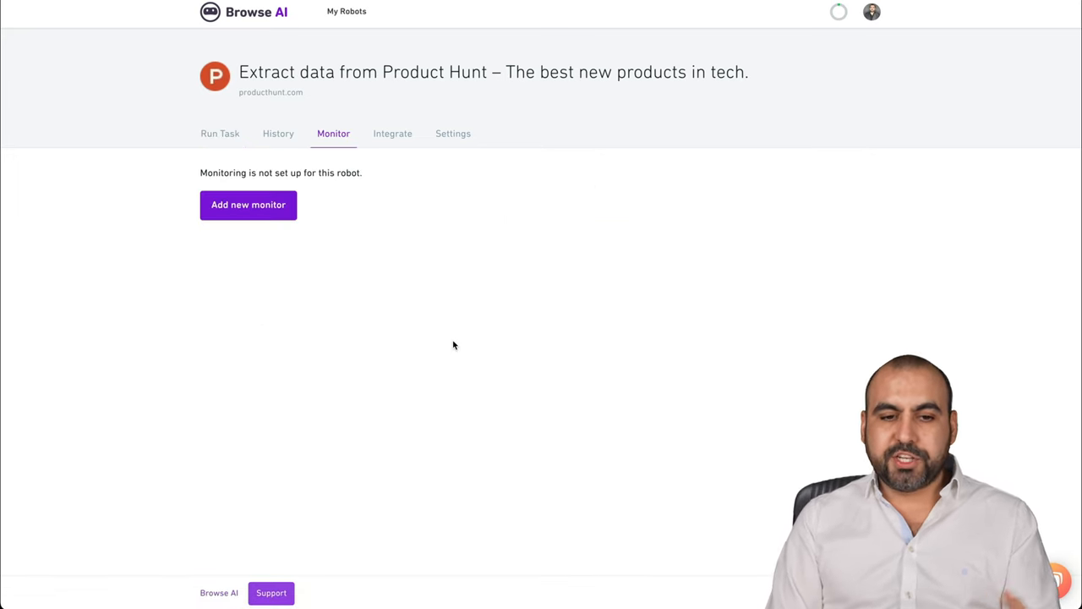
click(277, 210)
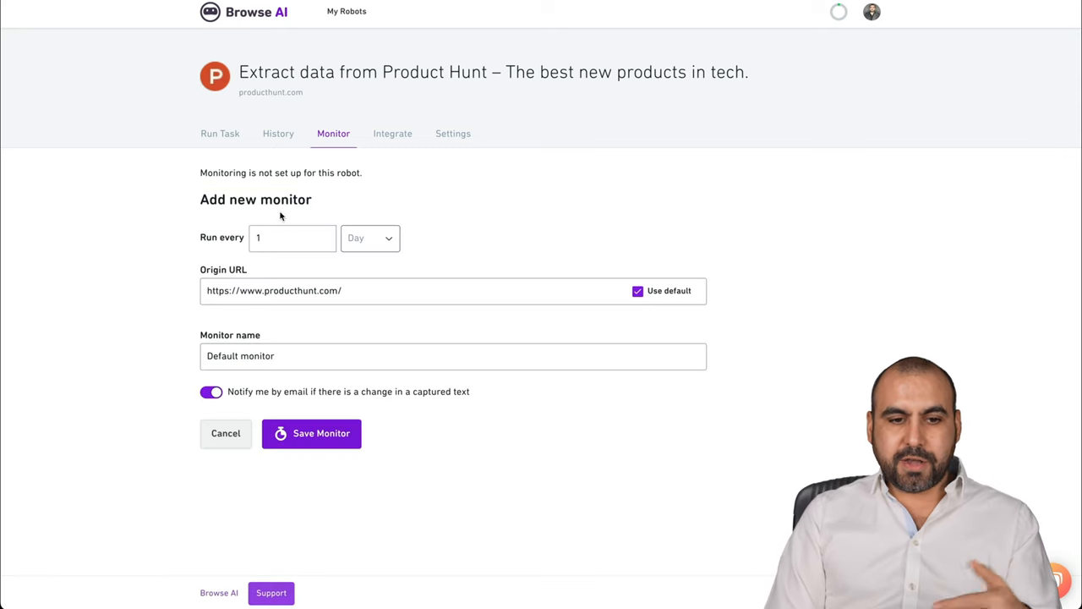
click(365, 241)
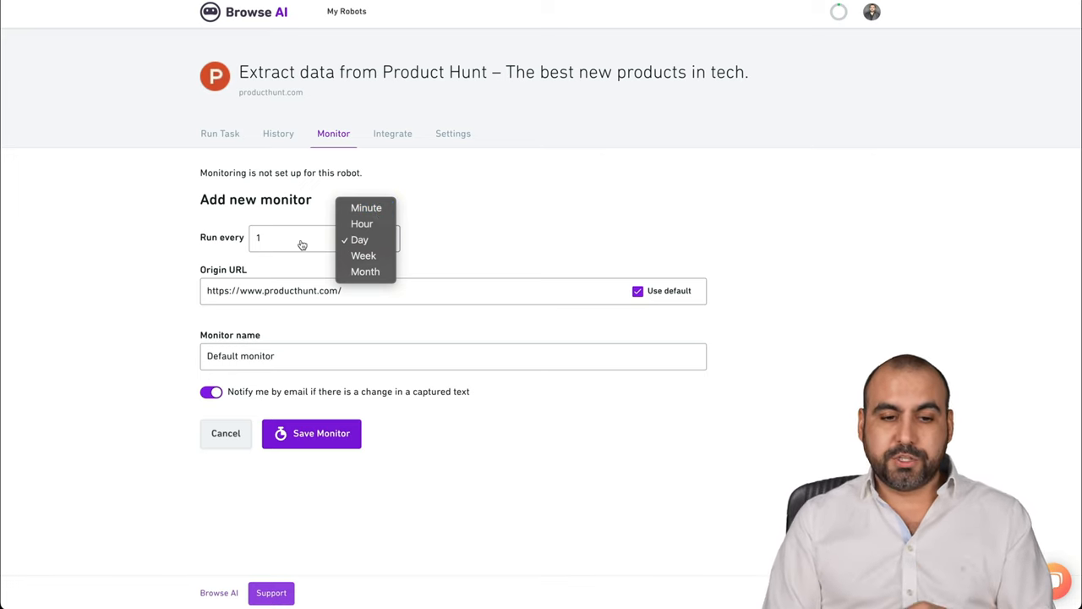
click(519, 253)
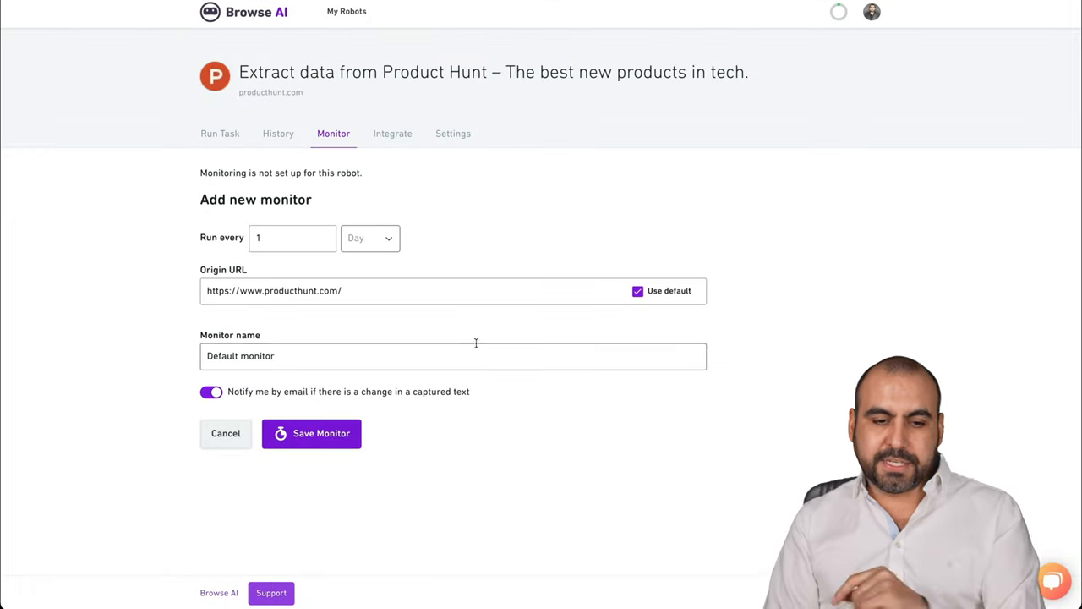
click(329, 435)
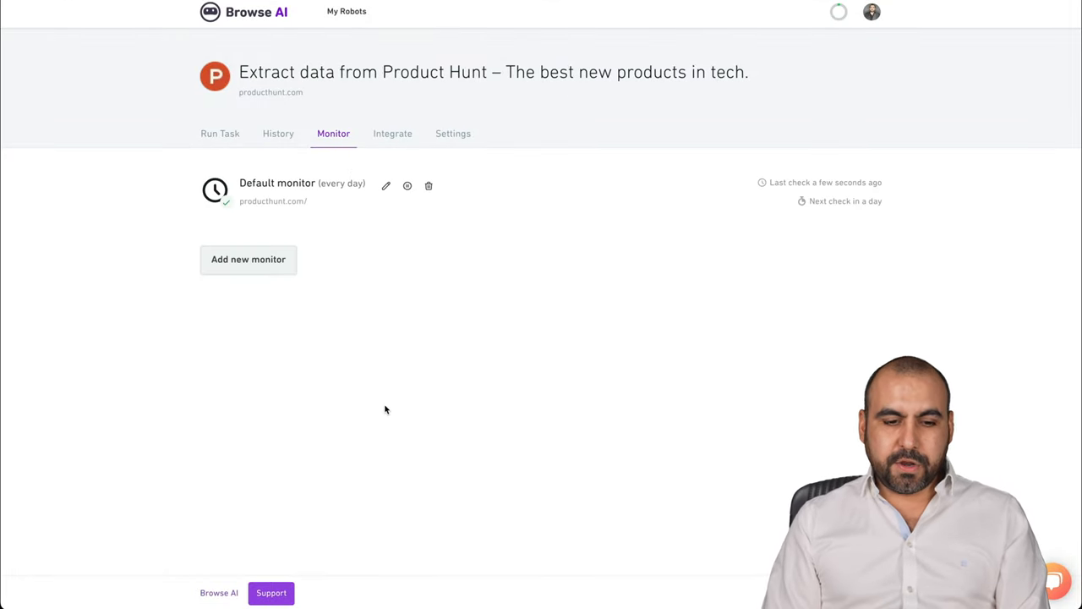
Step: Choose the Pabbly Connect webhook integration and switch to the Pabbly workflow for its URL
click(394, 134)
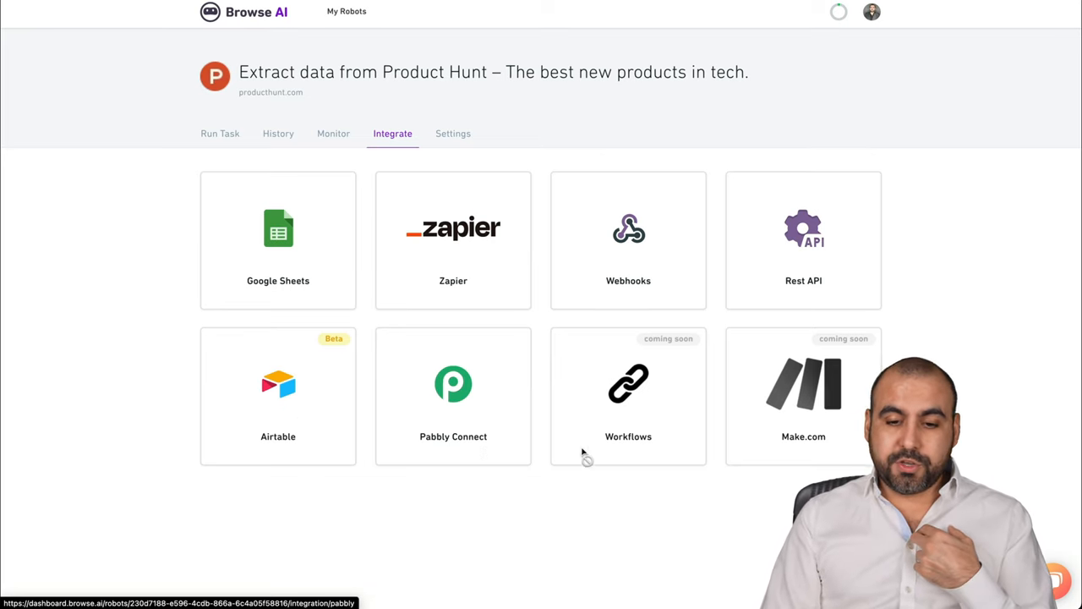
click(391, 386)
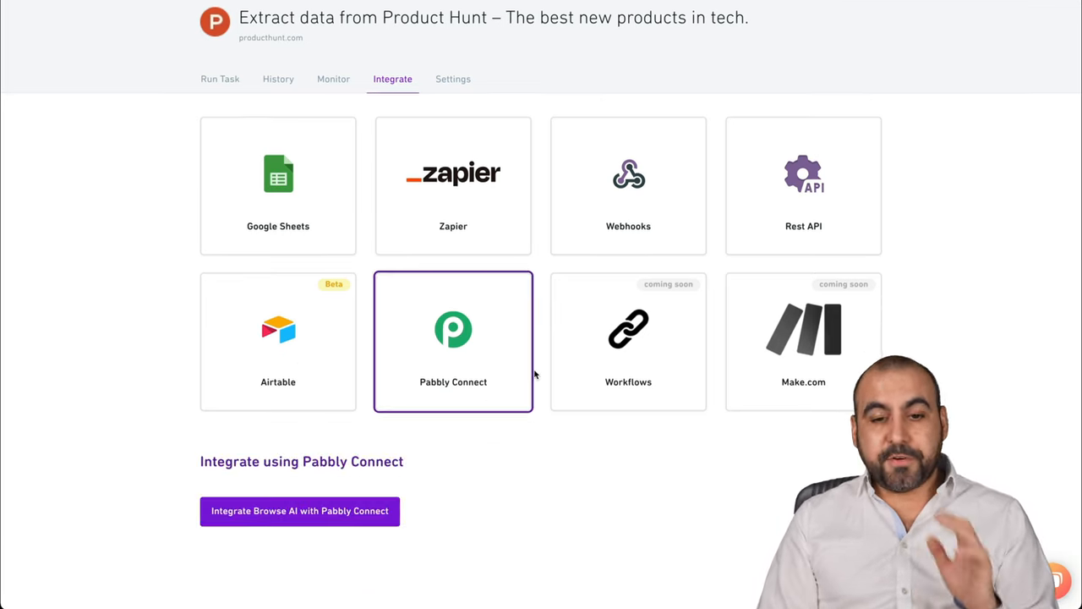
click(633, 236)
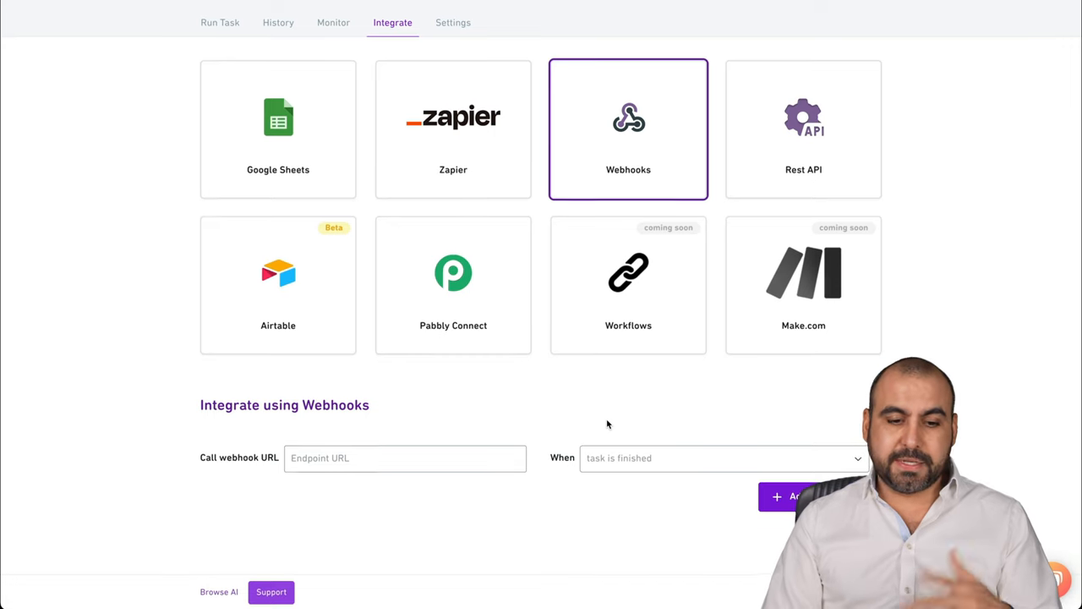
click(440, 458)
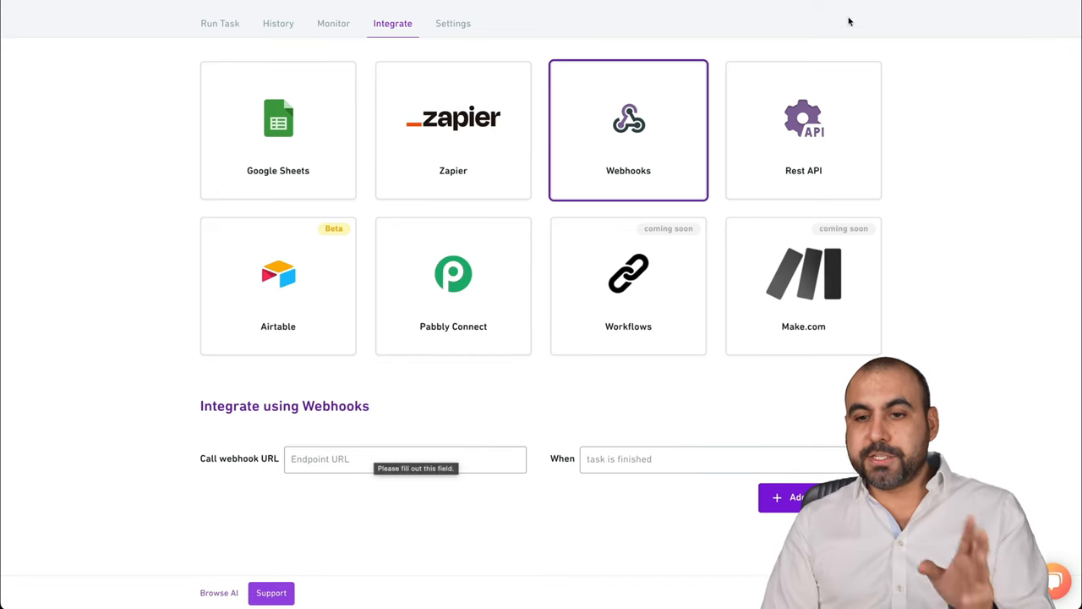
key(ctrl+Tab)
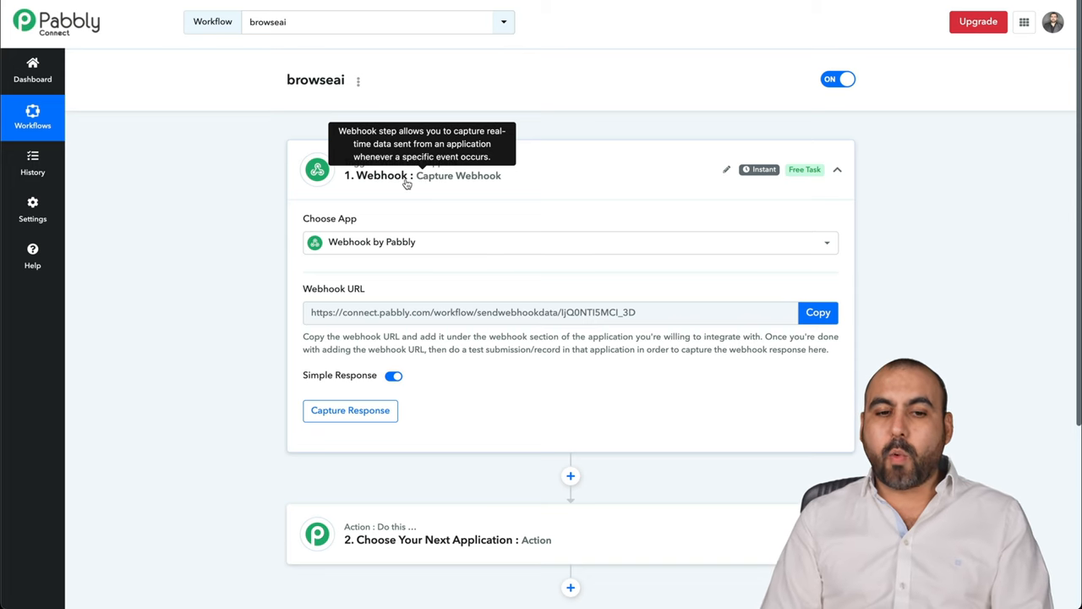
Step: Add the Pabbly webhook URL to the robot, called when a task is finished
click(812, 312)
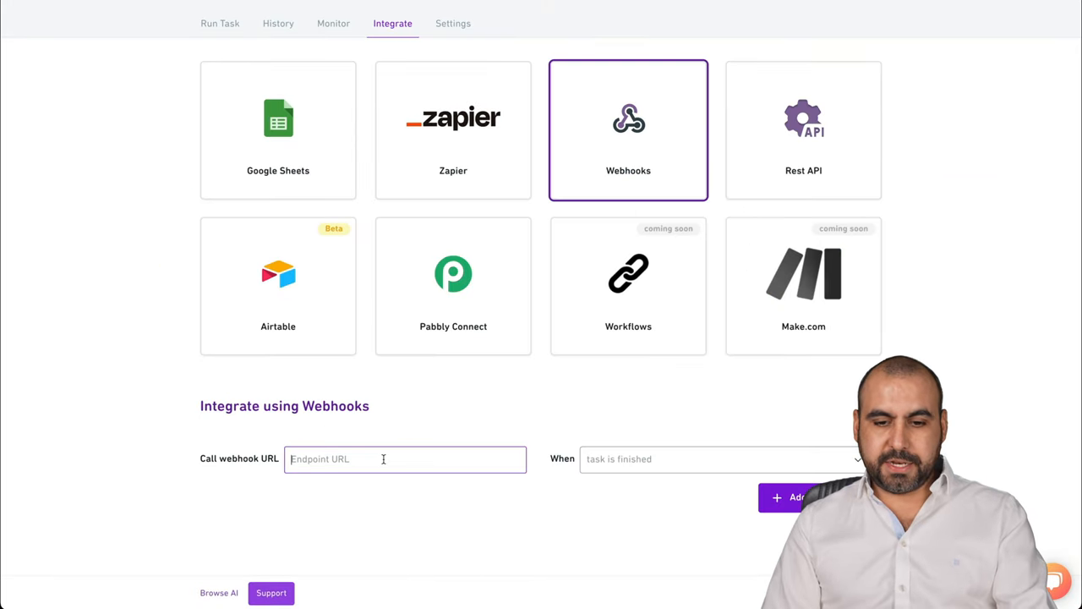
click(590, 459)
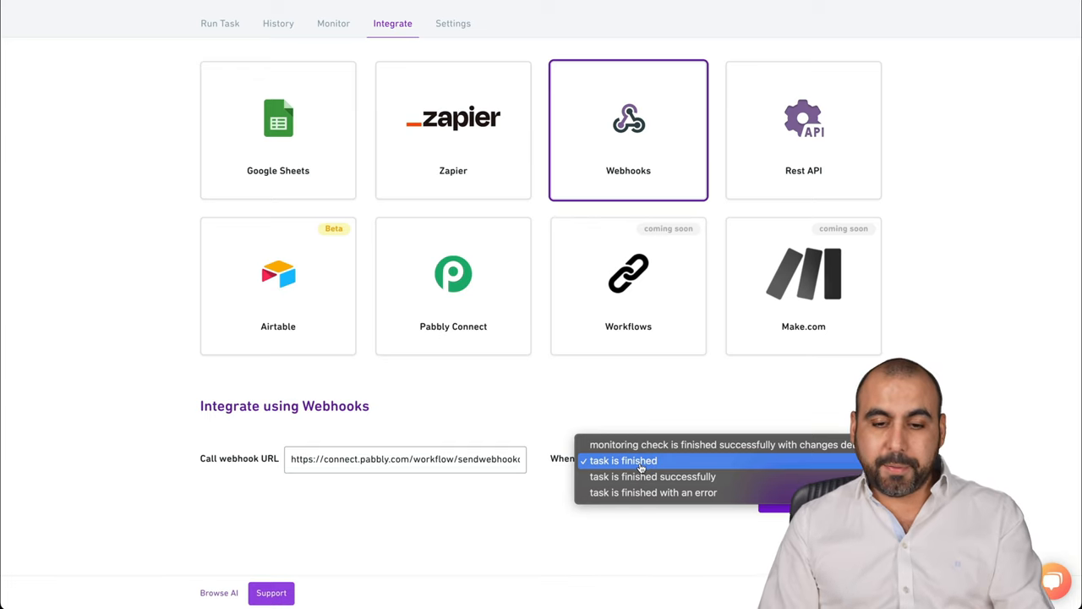
click(645, 463)
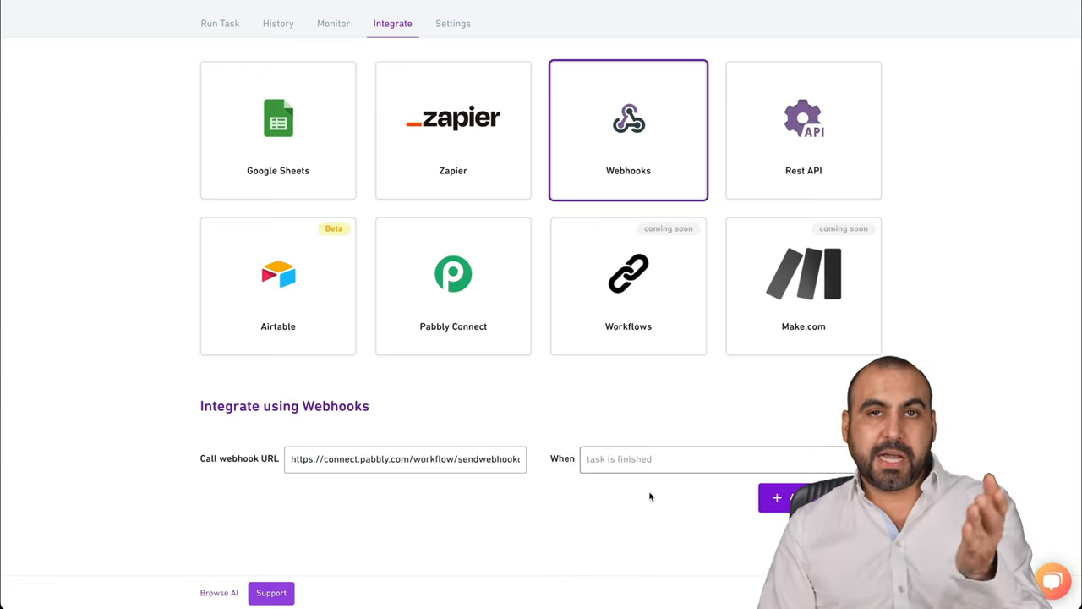
click(776, 497)
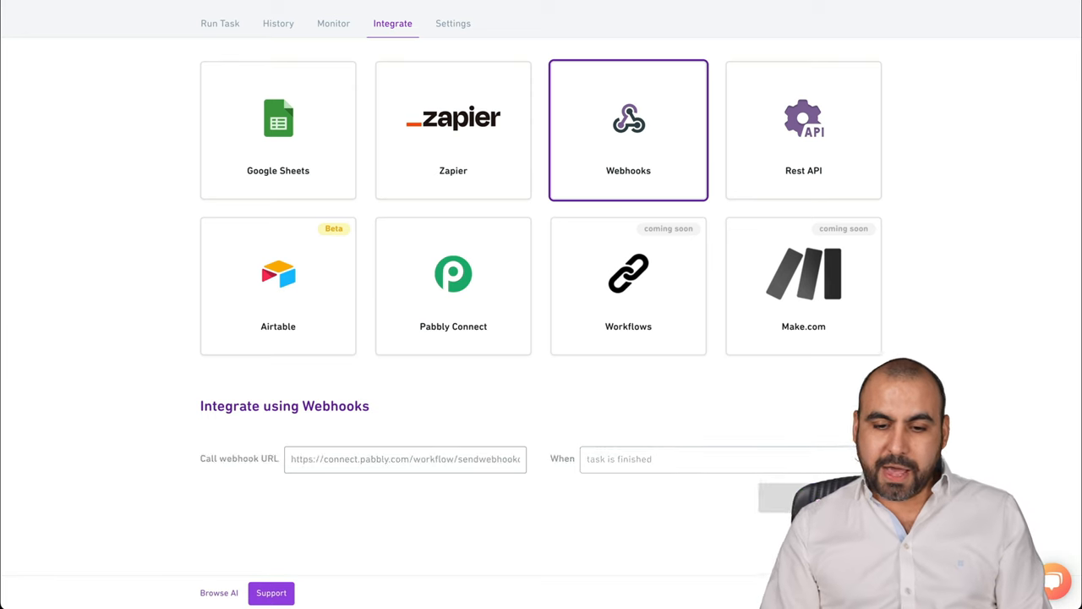
scroll(381, 490, down, 1)
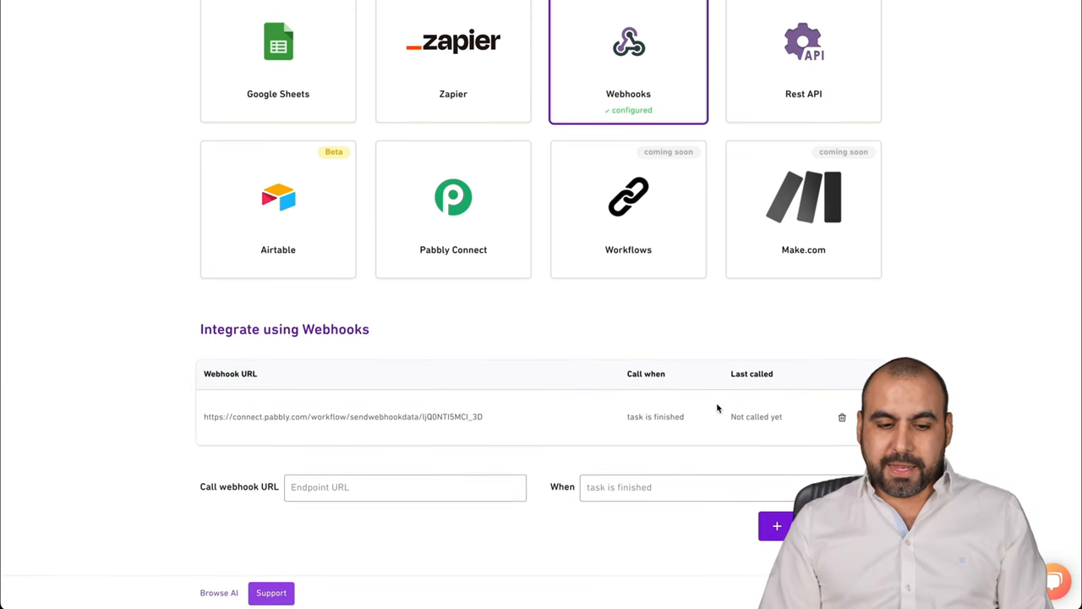
Step: Check the waiting webhook in Pabbly, then go to the robot's Run Task page
key(ctrl+Tab)
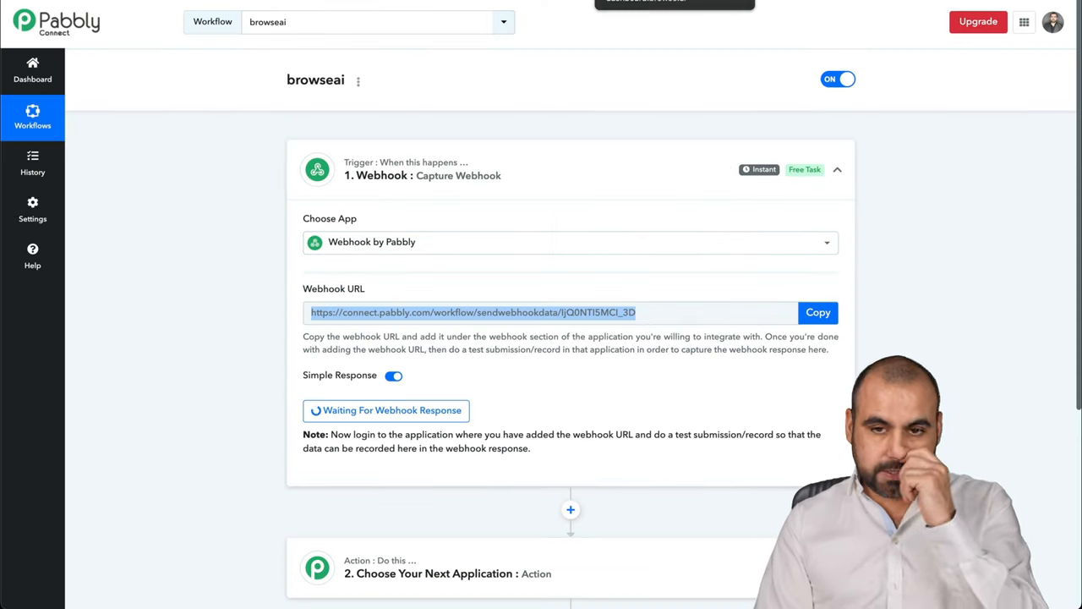
key(ctrl+Tab)
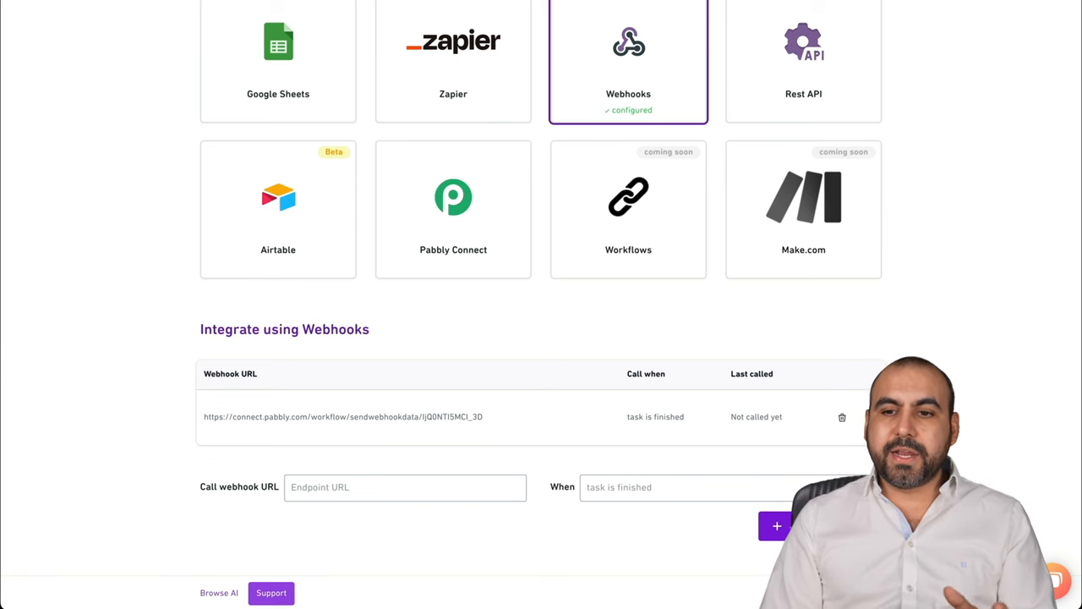
key(ctrl+Tab)
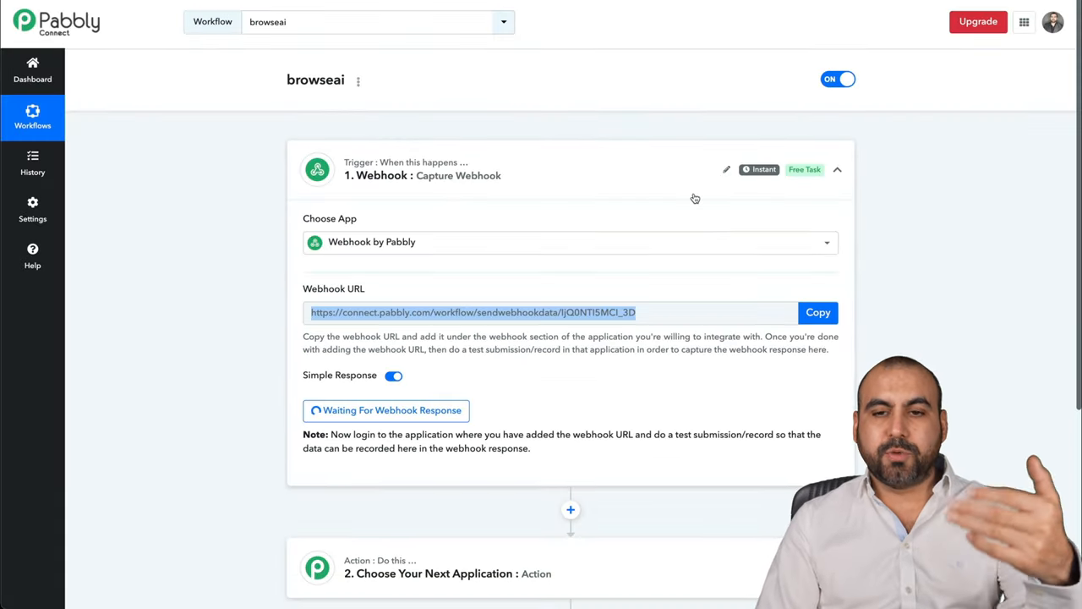
key(ctrl+Tab)
scroll(541, 253, up, 5)
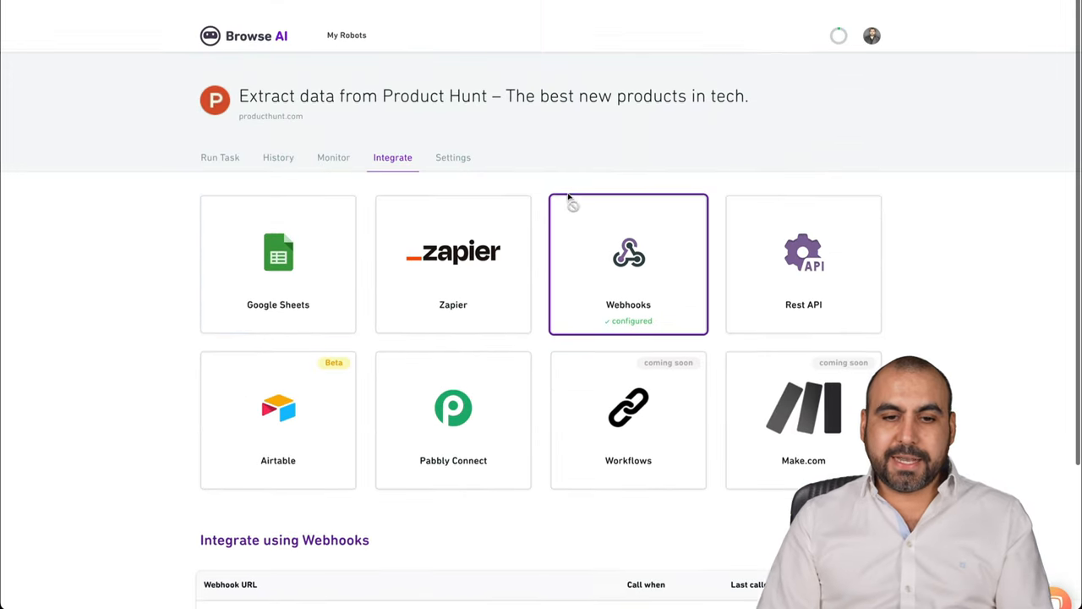
click(220, 132)
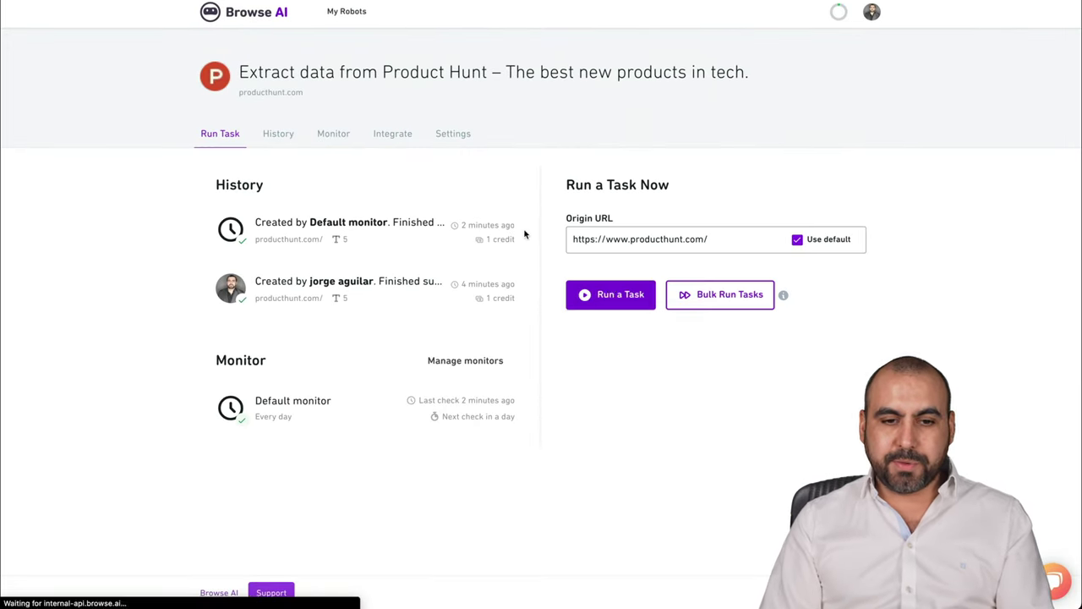
Step: Run a Product Hunt scraping task now to send data to the webhook
click(610, 294)
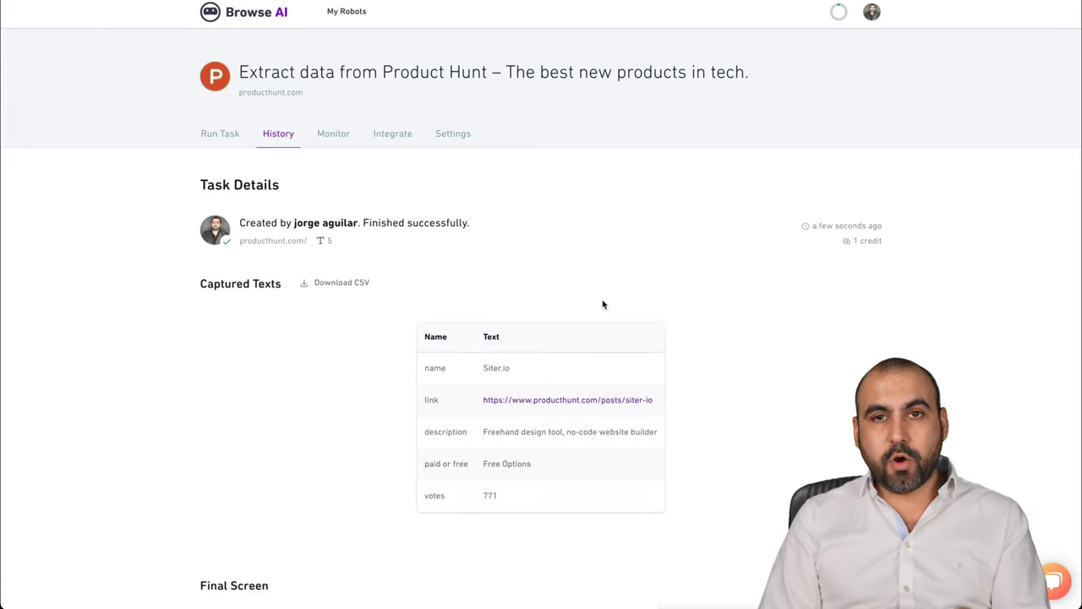
Step: Switch back to the Pabbly Connect workflow tab to review the webhook step
key(ctrl+Tab)
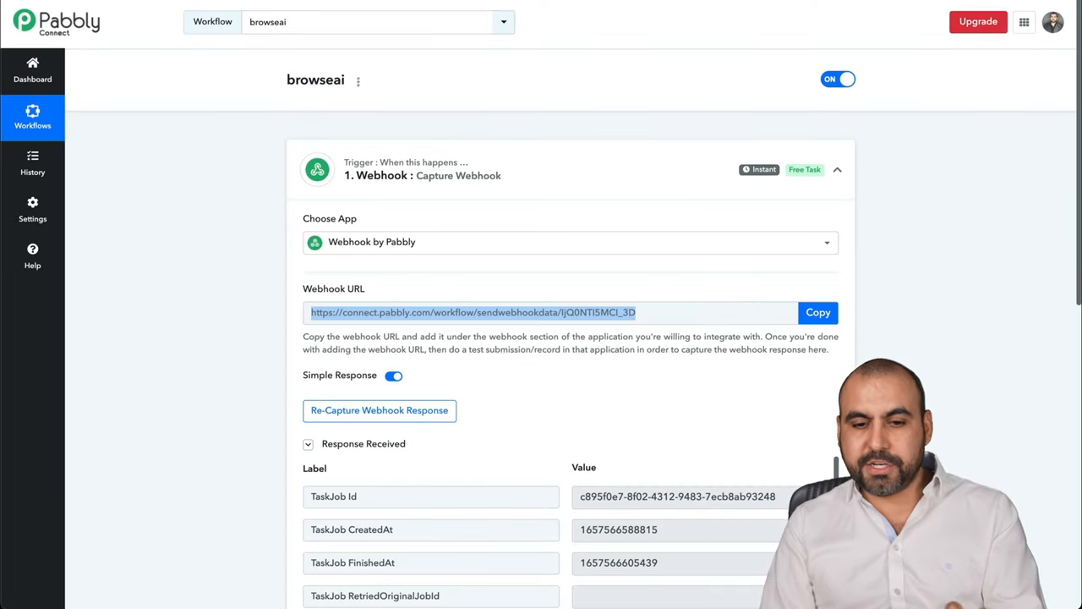
scroll(769, 329, down, 4)
scroll(888, 322, down, 3)
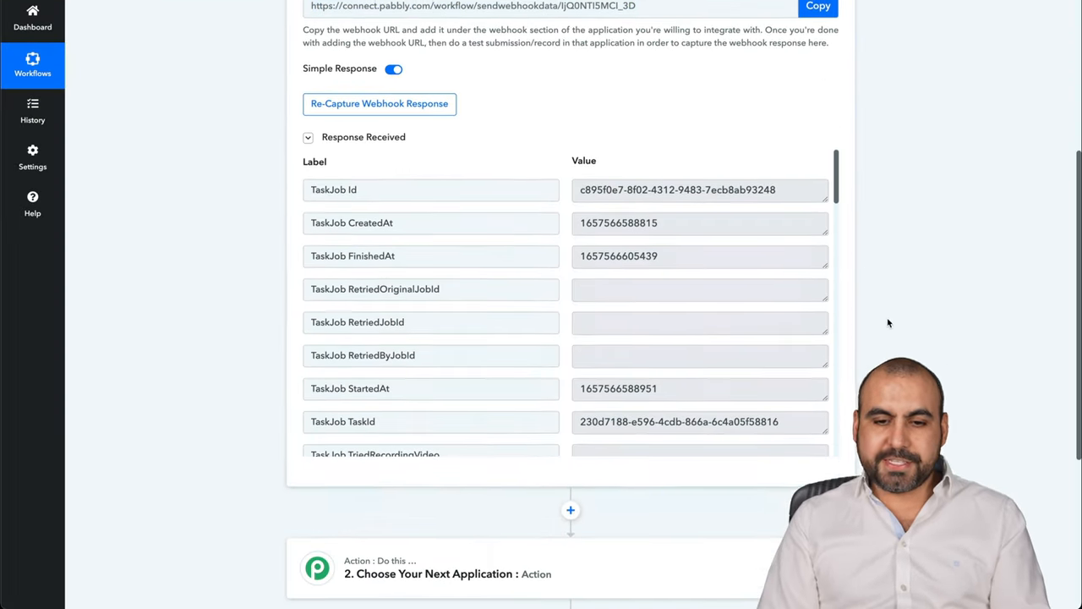
scroll(813, 347, down, 4)
scroll(812, 347, down, 5)
scroll(812, 346, down, 3)
scroll(812, 347, down, 3)
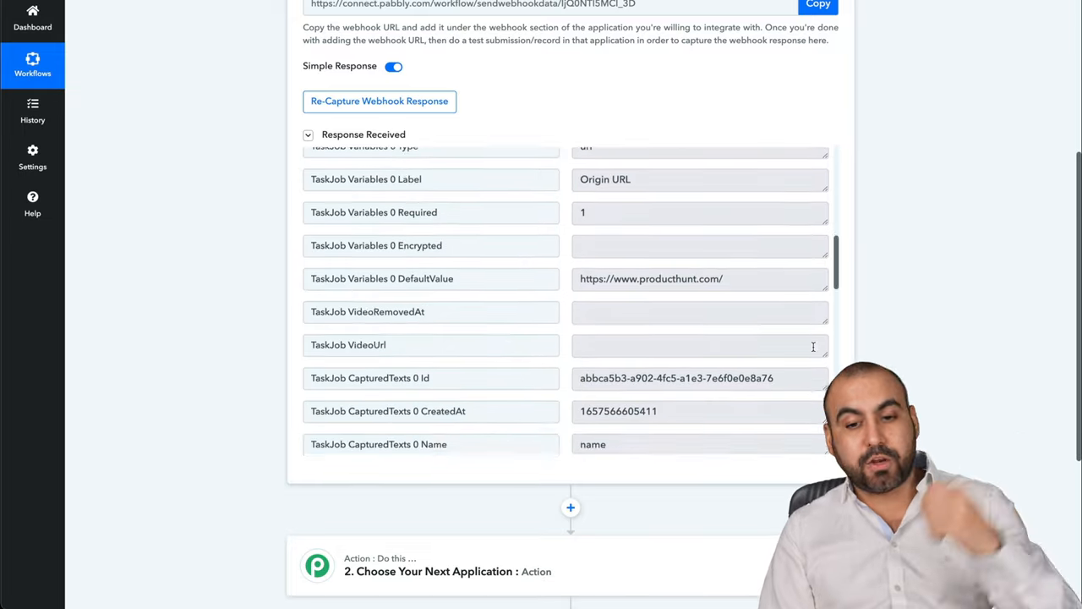
scroll(812, 347, down, 2)
scroll(812, 347, down, 4)
scroll(813, 347, down, 3)
scroll(813, 346, down, 3)
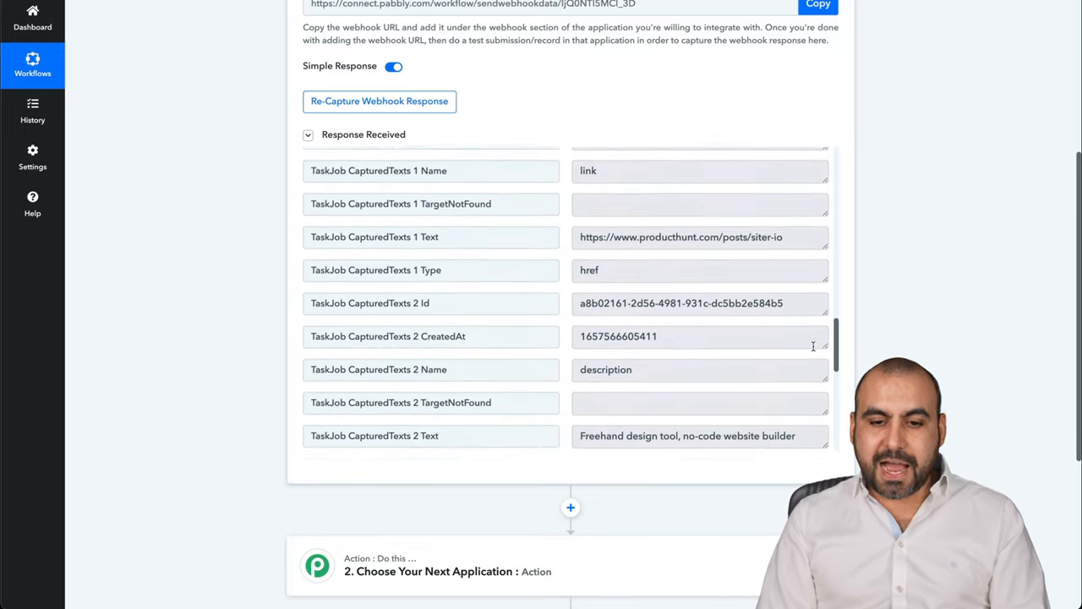
scroll(812, 347, down, 2)
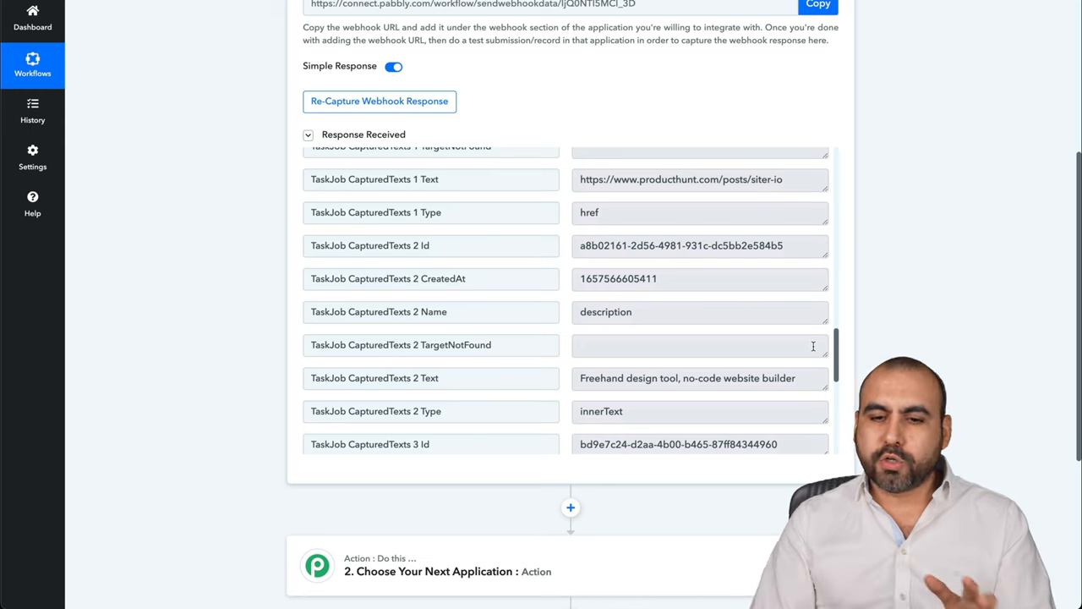
scroll(812, 346, down, 3)
scroll(812, 347, down, 2)
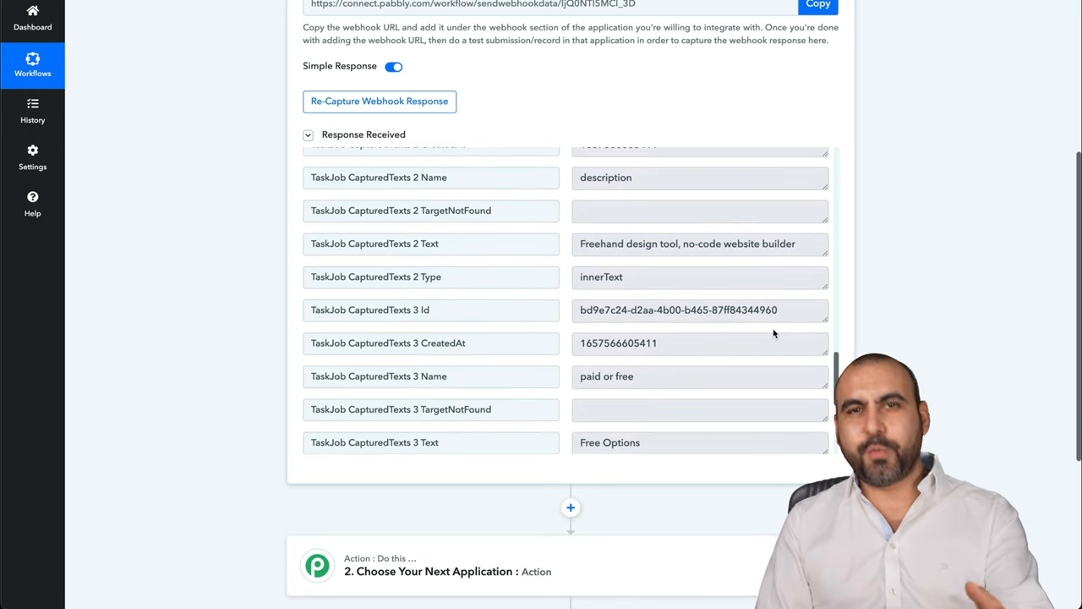
scroll(904, 328, down, 3)
scroll(921, 328, down, 2)
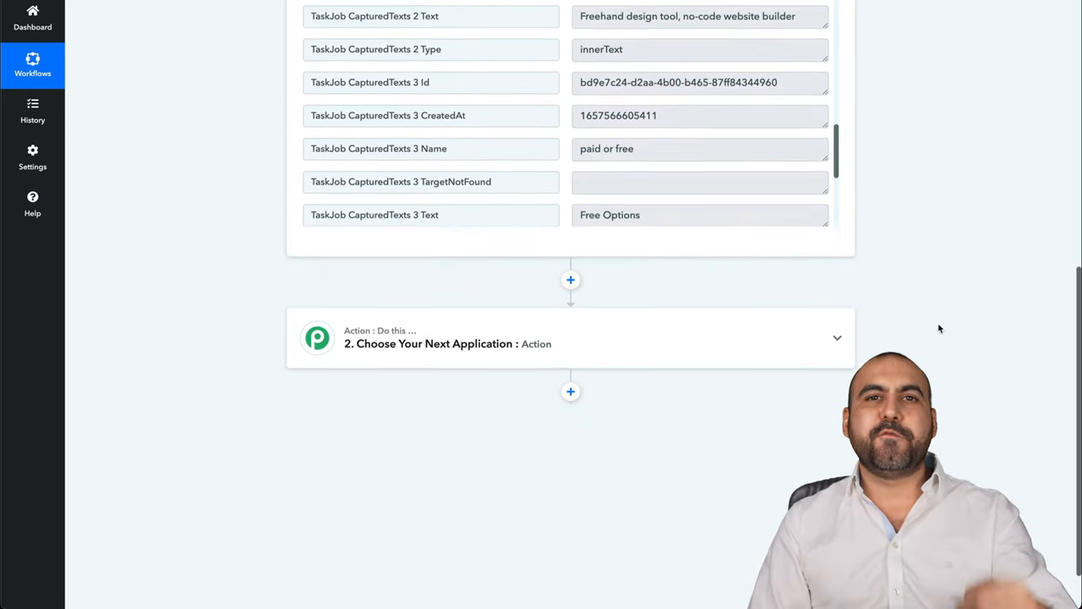
scroll(940, 329, down, 1)
Step: Choose Facebook Groups with the Post Message event and save the existing connection
click(622, 279)
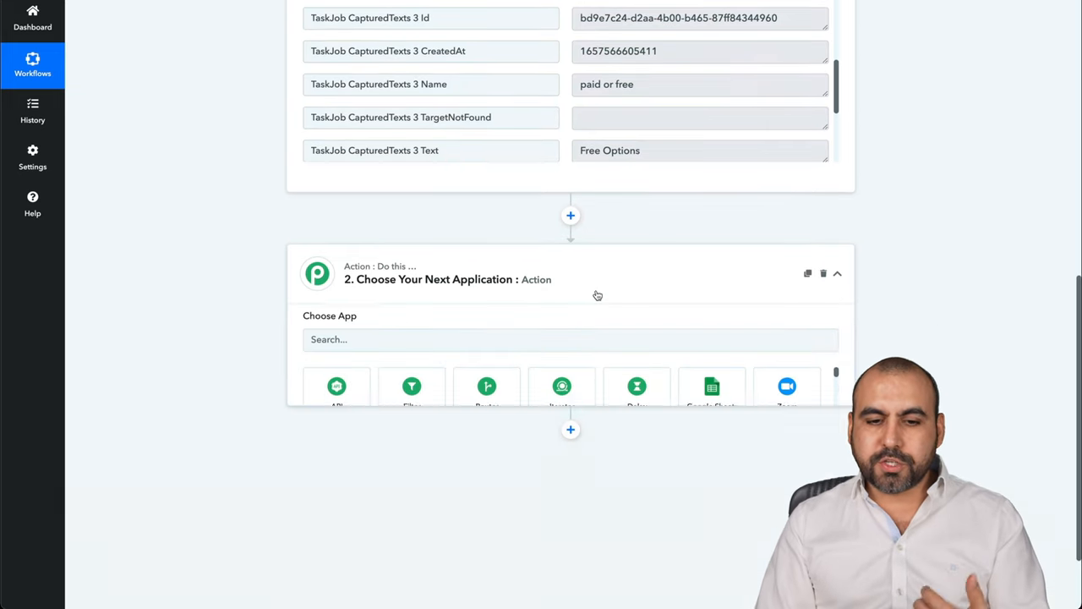
click(472, 344)
text(face)
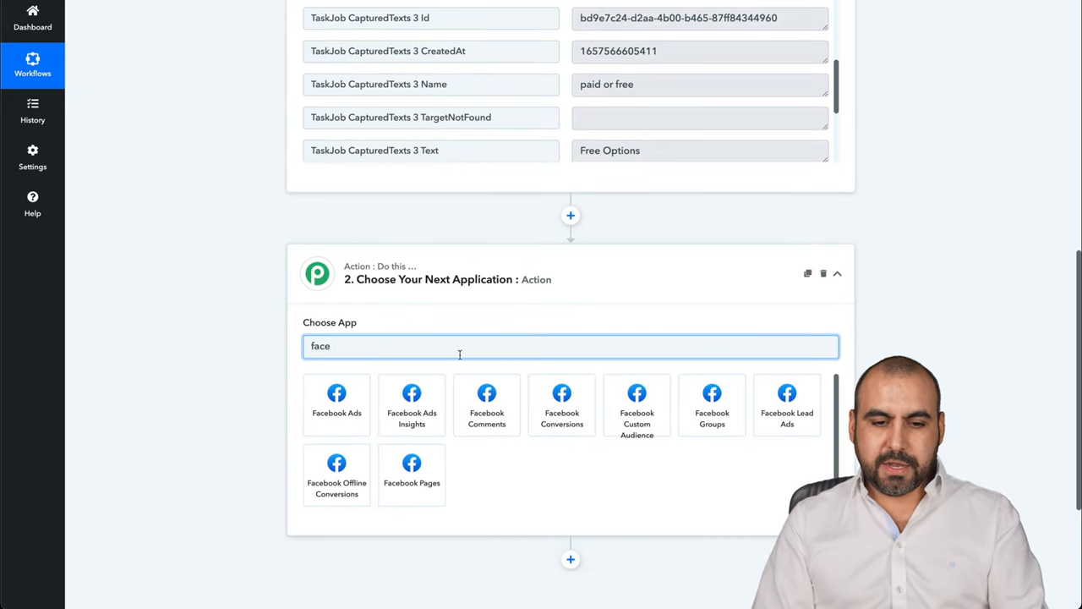
click(712, 404)
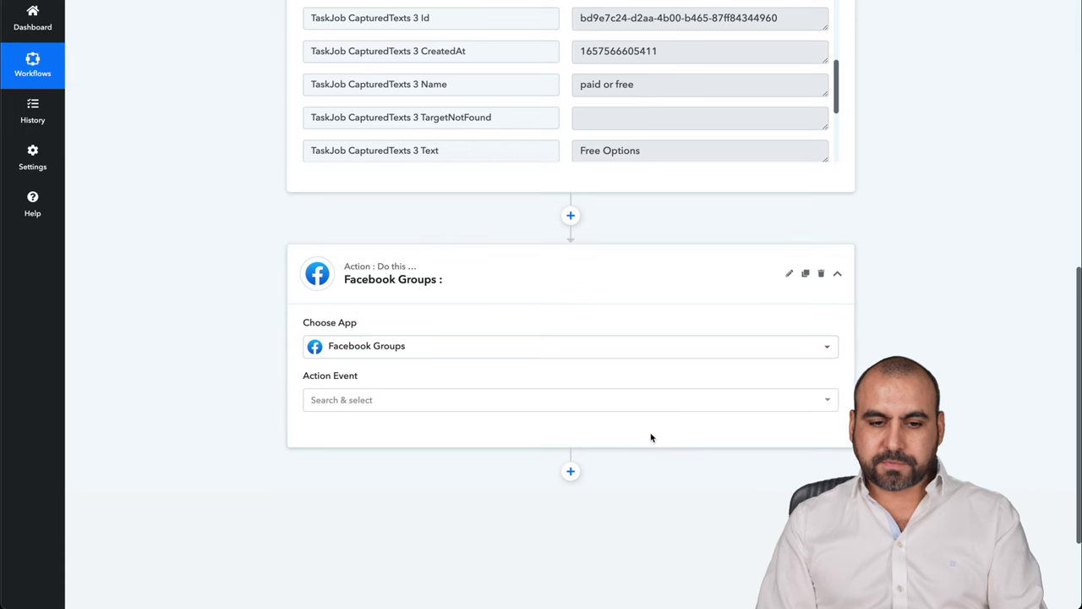
click(545, 400)
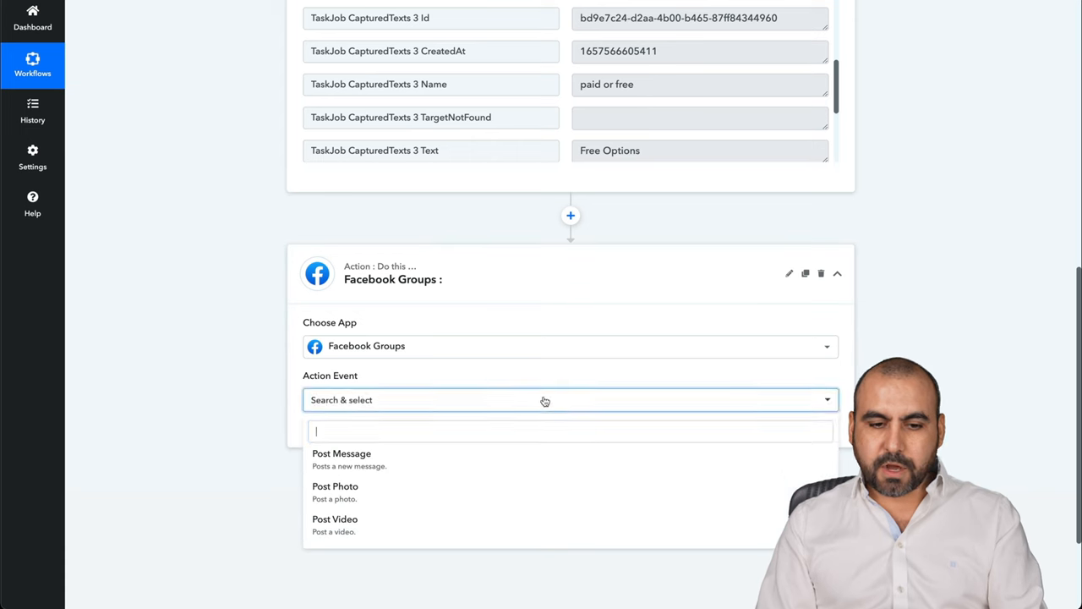
click(365, 469)
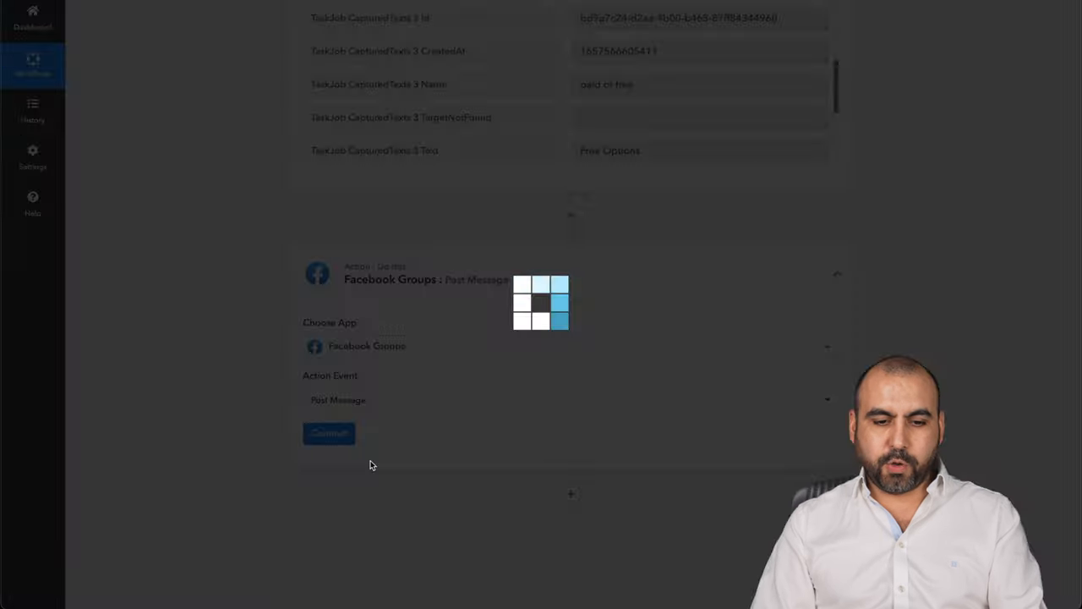
click(329, 432)
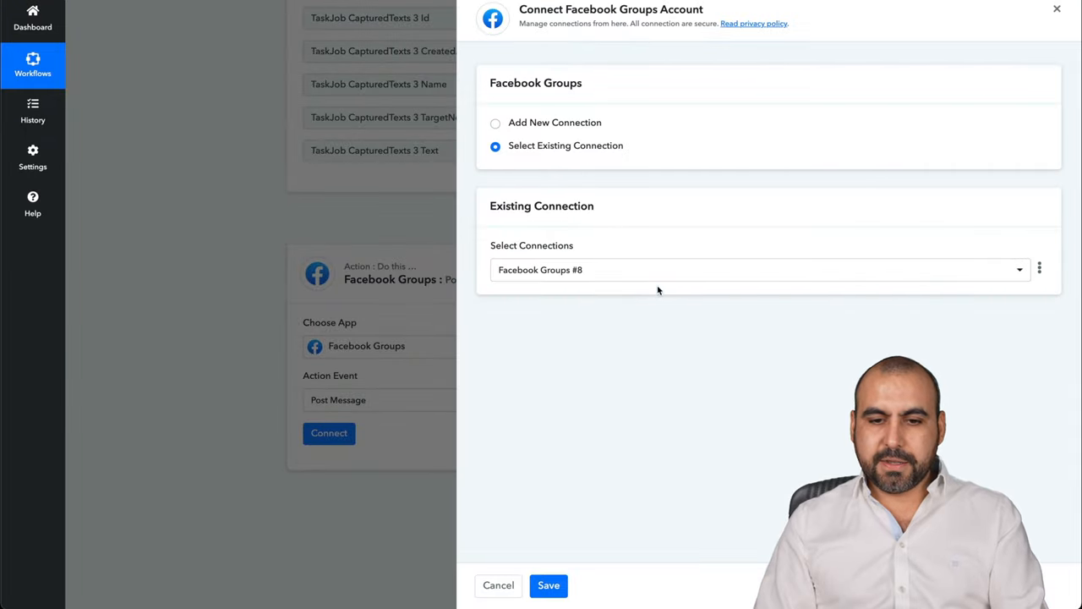
click(549, 584)
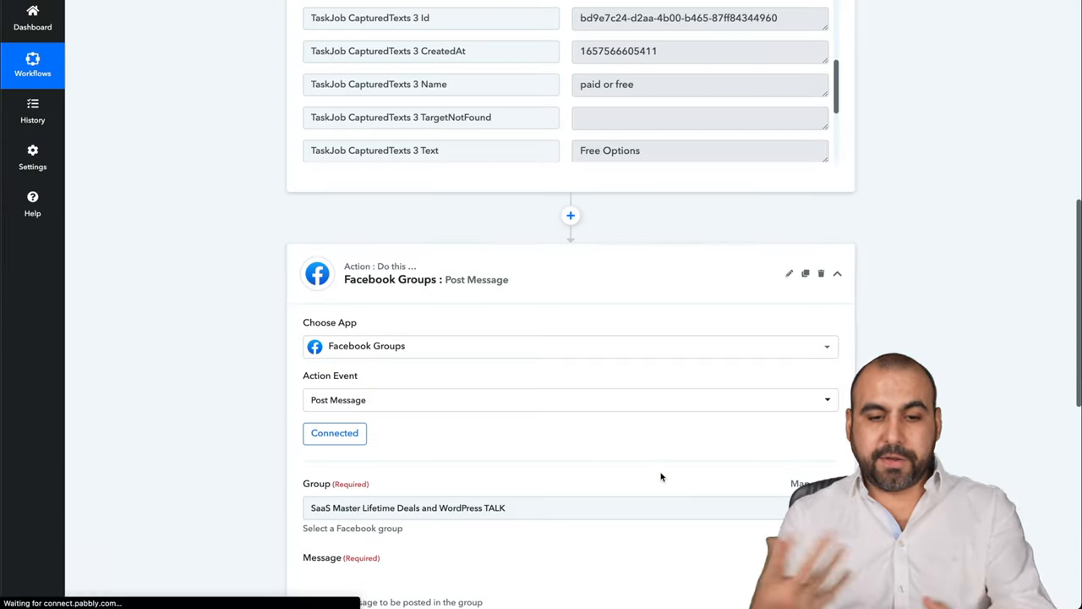
scroll(661, 477, down, 3)
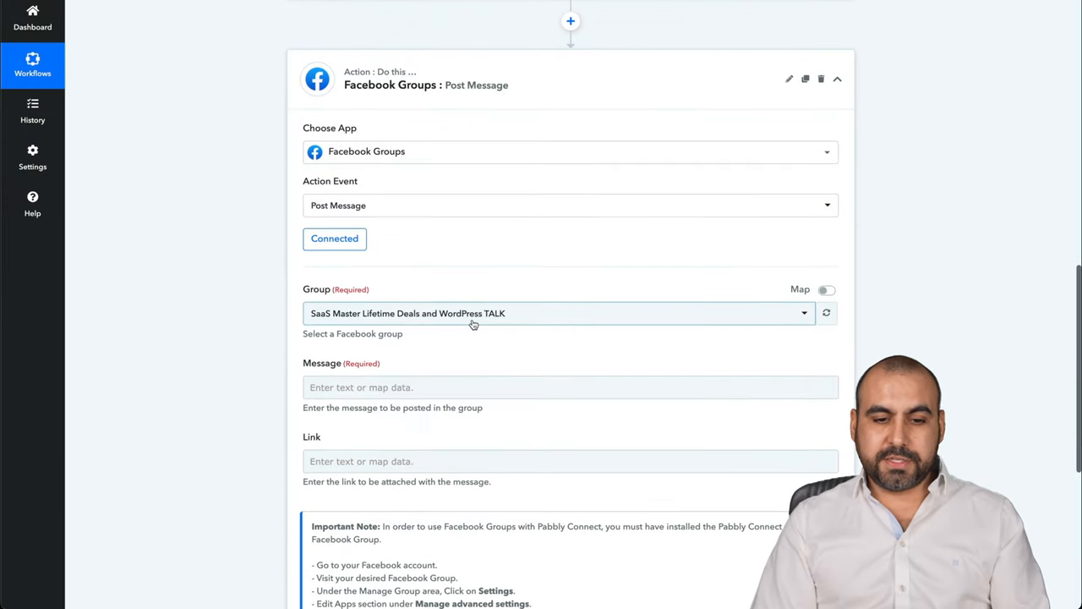
scroll(474, 323, down, 3)
Step: Map the captured product name Siter.io and its description into the message on separate lines
click(377, 215)
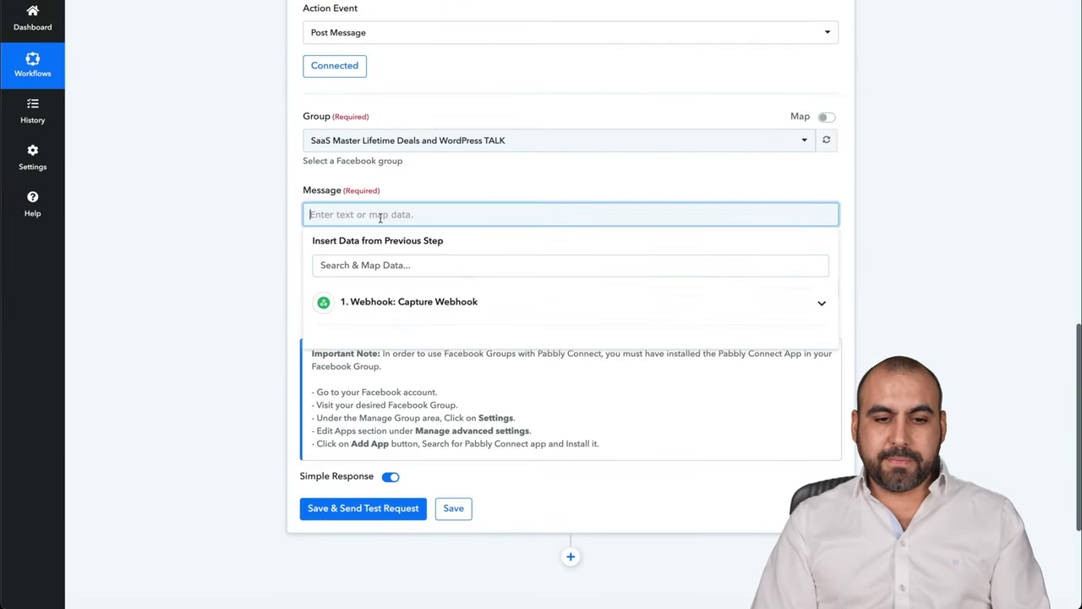
click(449, 304)
scroll(591, 423, down, 5)
scroll(600, 439, down, 5)
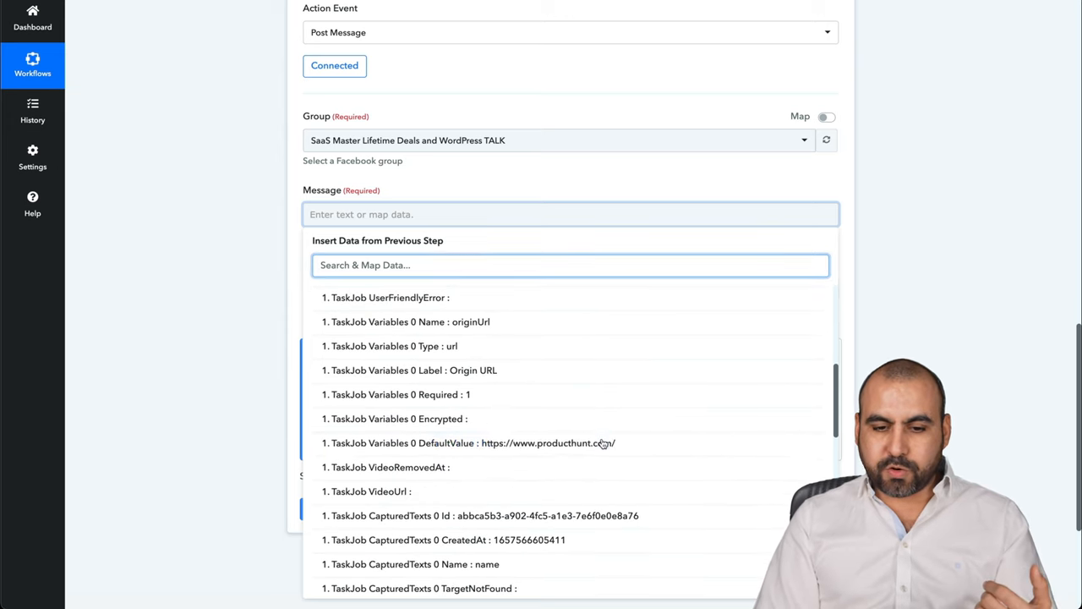
scroll(603, 443, down, 2)
scroll(602, 443, down, 2)
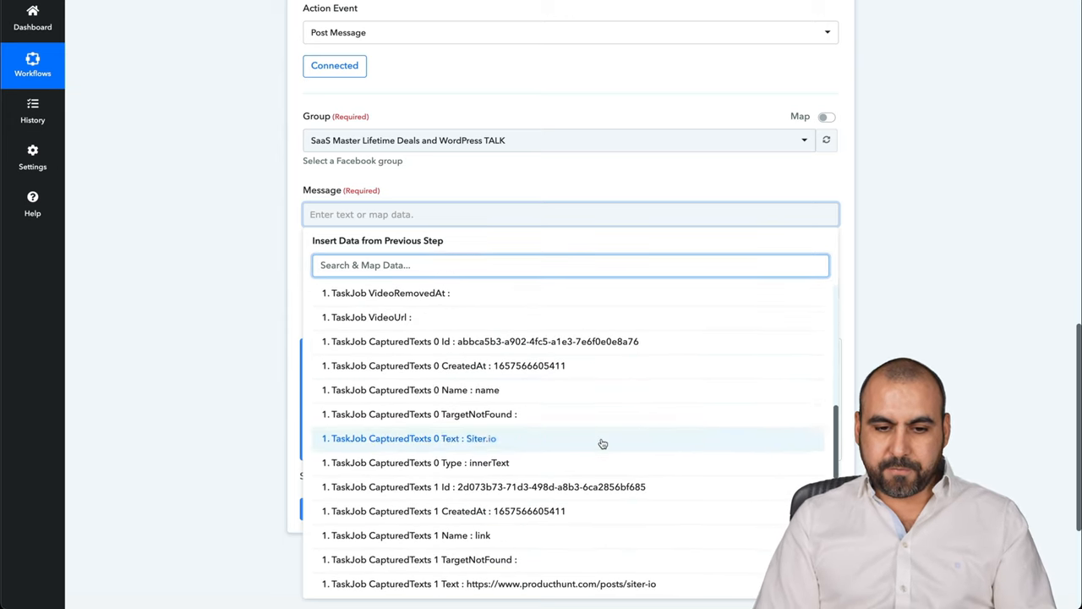
click(515, 440)
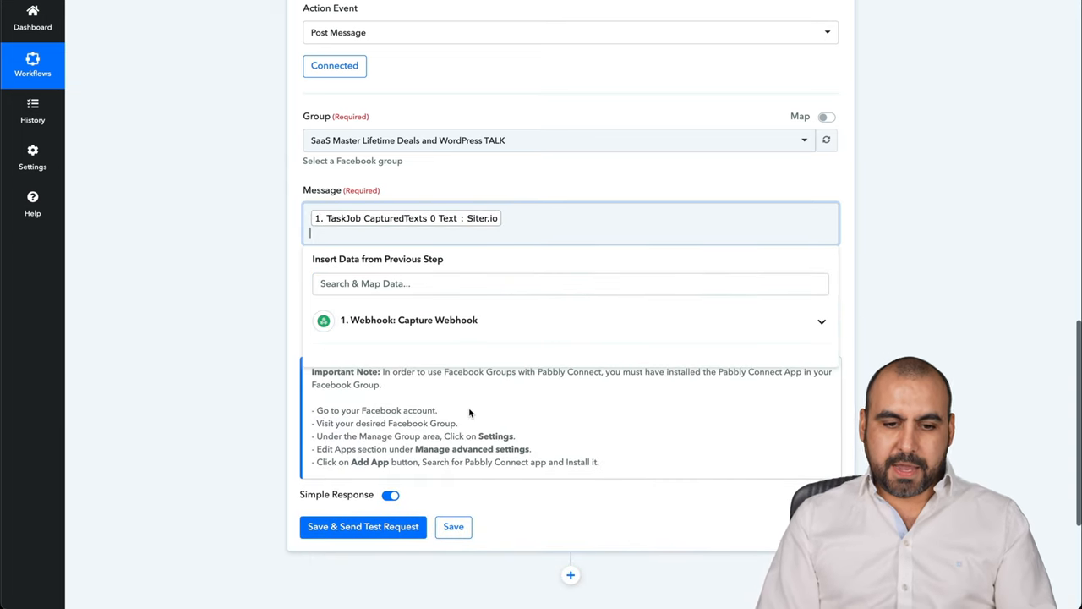
click(530, 218)
key(Delete)
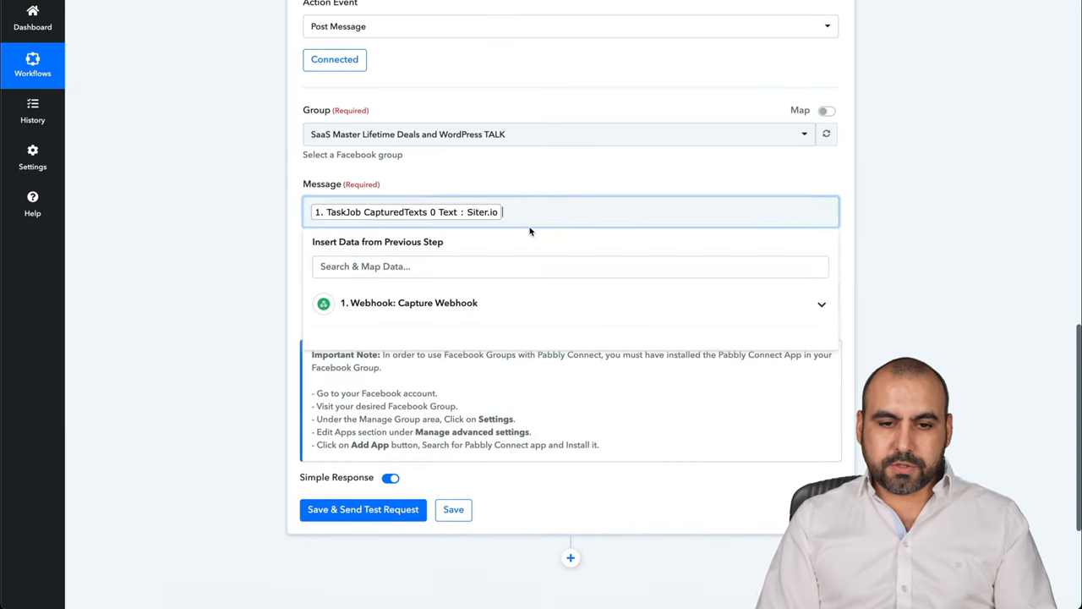
key(Return)
click(408, 314)
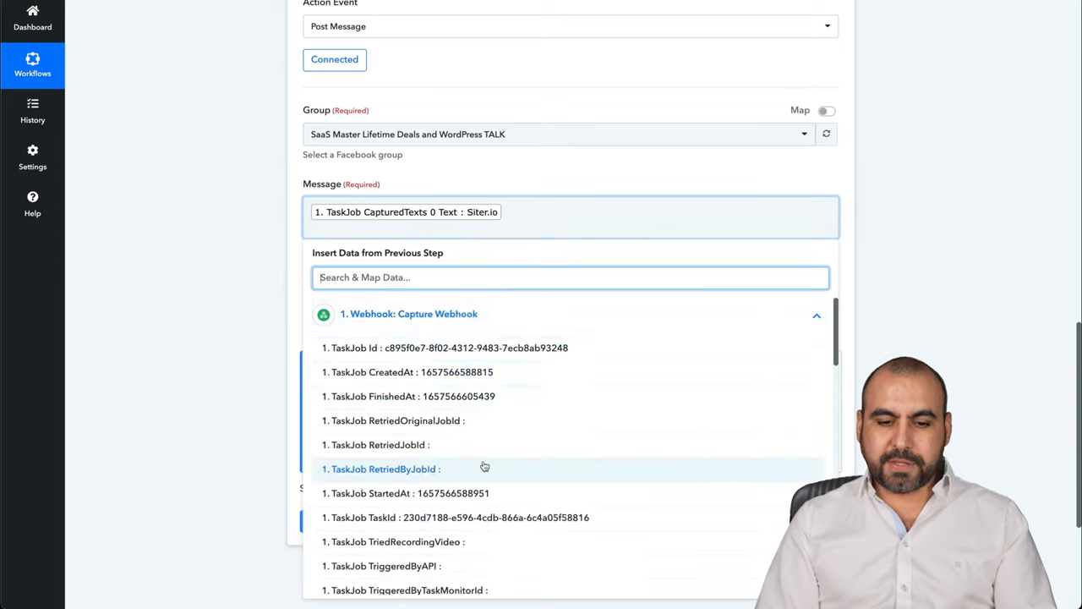
scroll(485, 463, down, 5)
scroll(484, 463, down, 3)
scroll(485, 462, down, 3)
scroll(484, 462, down, 3)
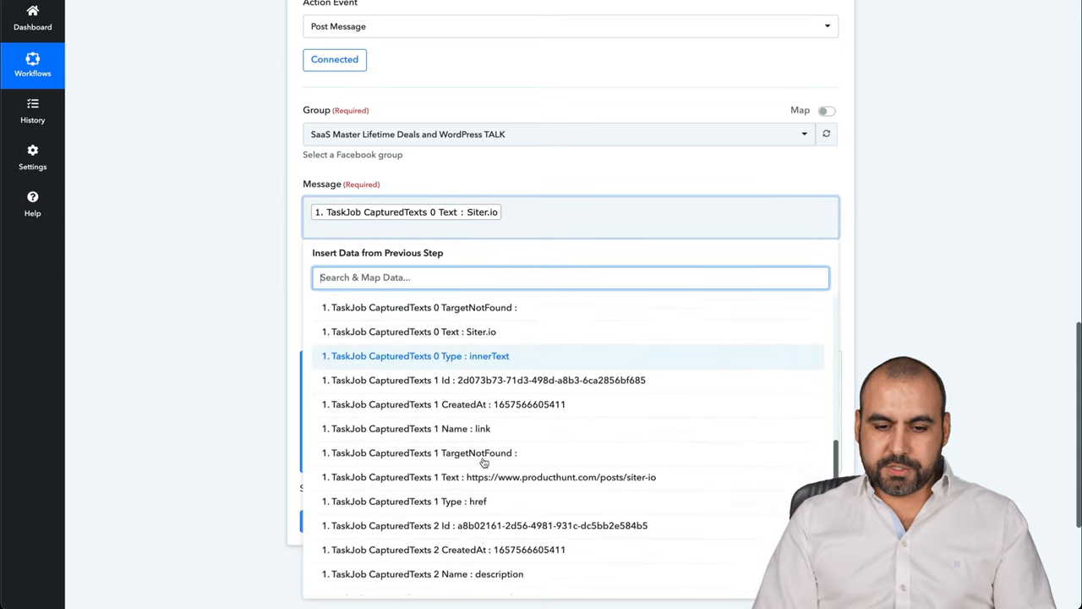
scroll(486, 465, down, 2)
scroll(488, 468, down, 2)
scroll(487, 468, down, 1)
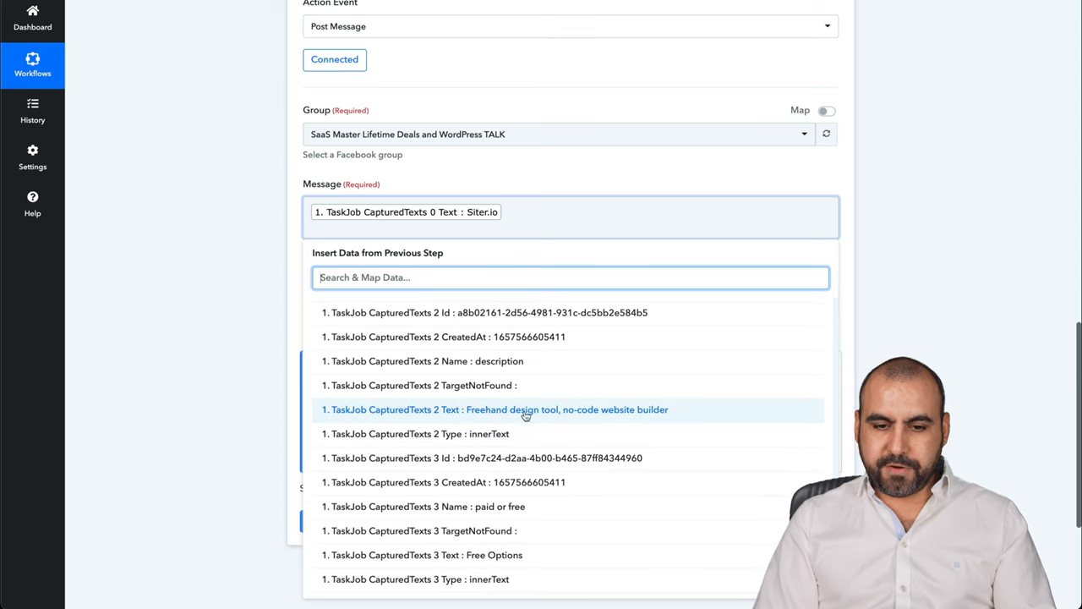
click(526, 413)
text(This is:)
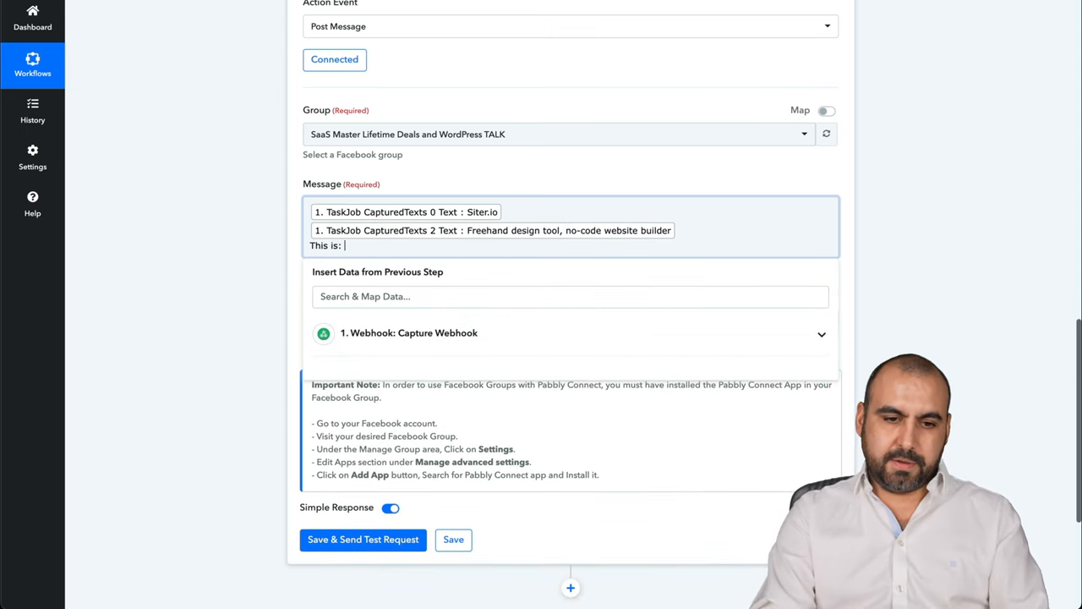
Step: Replace the wrongly inserted paid-or-free field with the Free Options pricing text after "This is:"
click(600, 332)
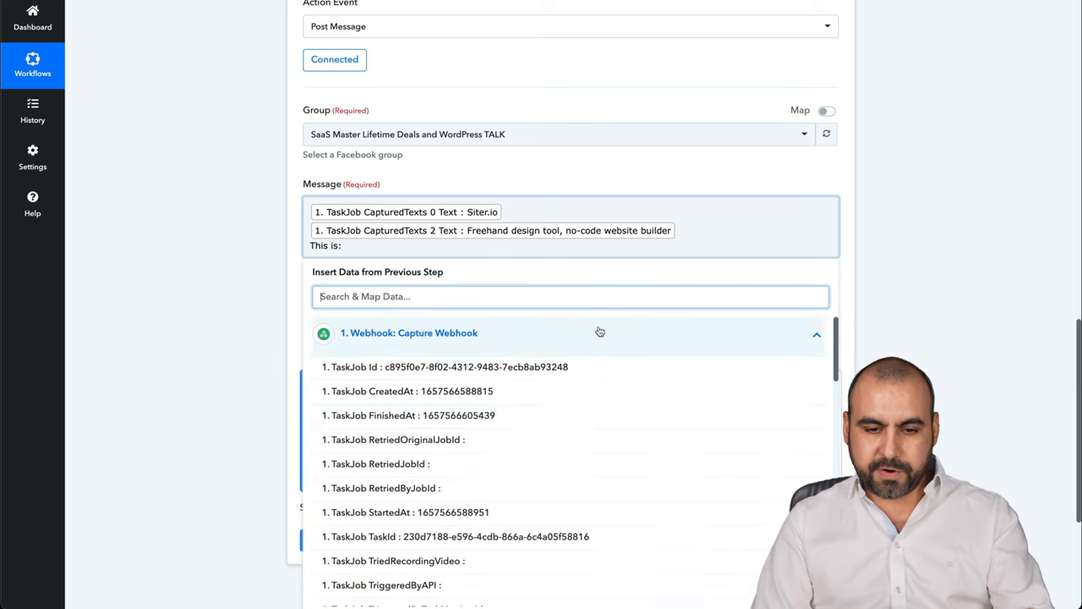
scroll(600, 422, down, 3)
scroll(609, 422, down, 2)
scroll(609, 427, down, 3)
scroll(614, 433, down, 2)
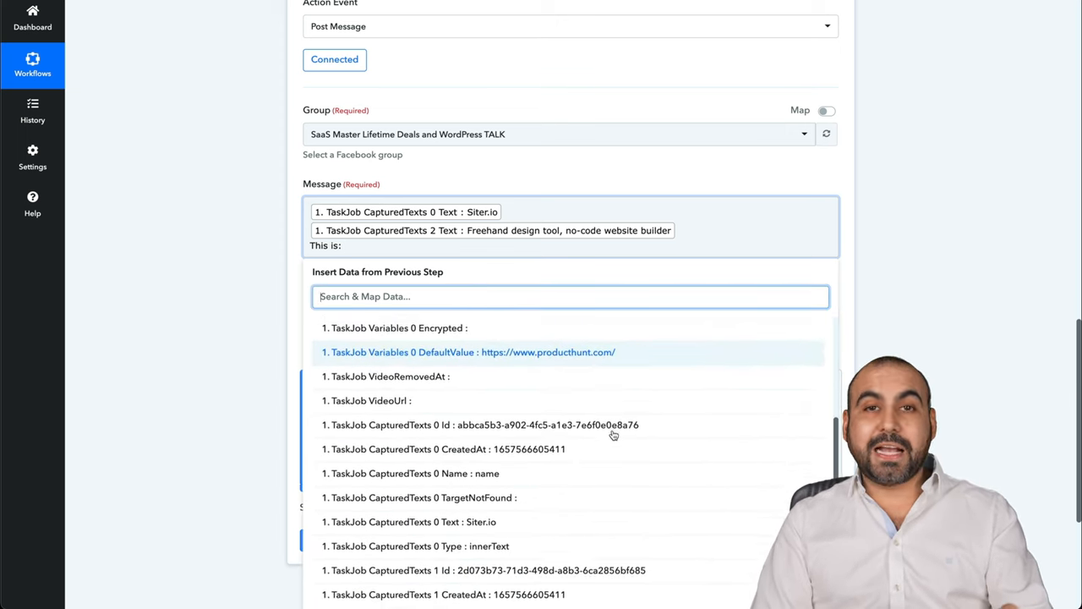
scroll(614, 434, down, 2)
scroll(614, 434, down, 2)
scroll(614, 434, down, 2)
scroll(613, 434, down, 1)
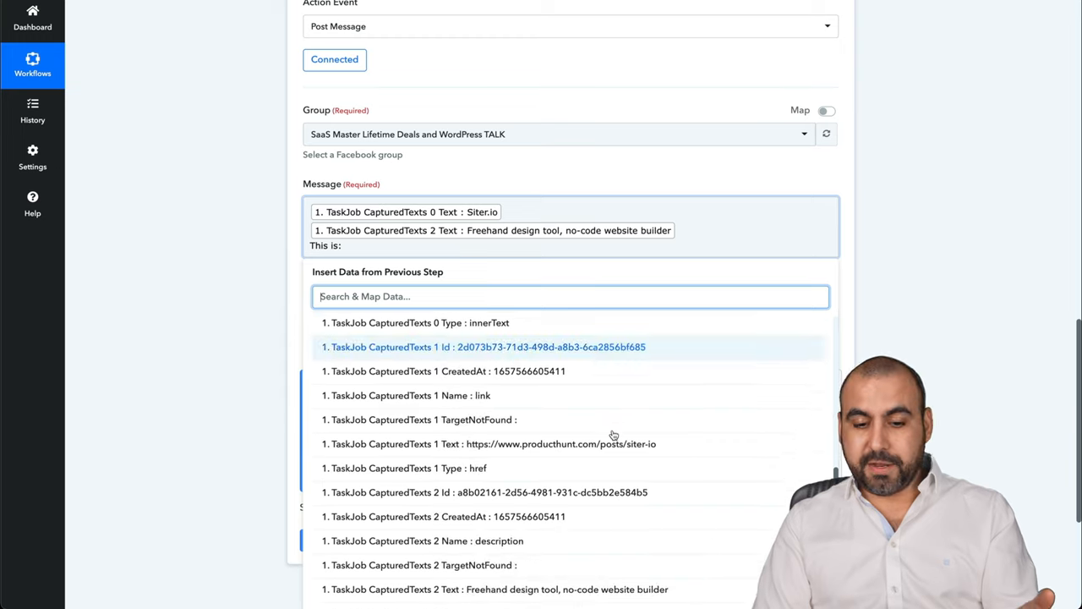
scroll(613, 433, down, 3)
scroll(614, 434, down, 2)
scroll(613, 433, down, 1)
scroll(614, 434, down, 1)
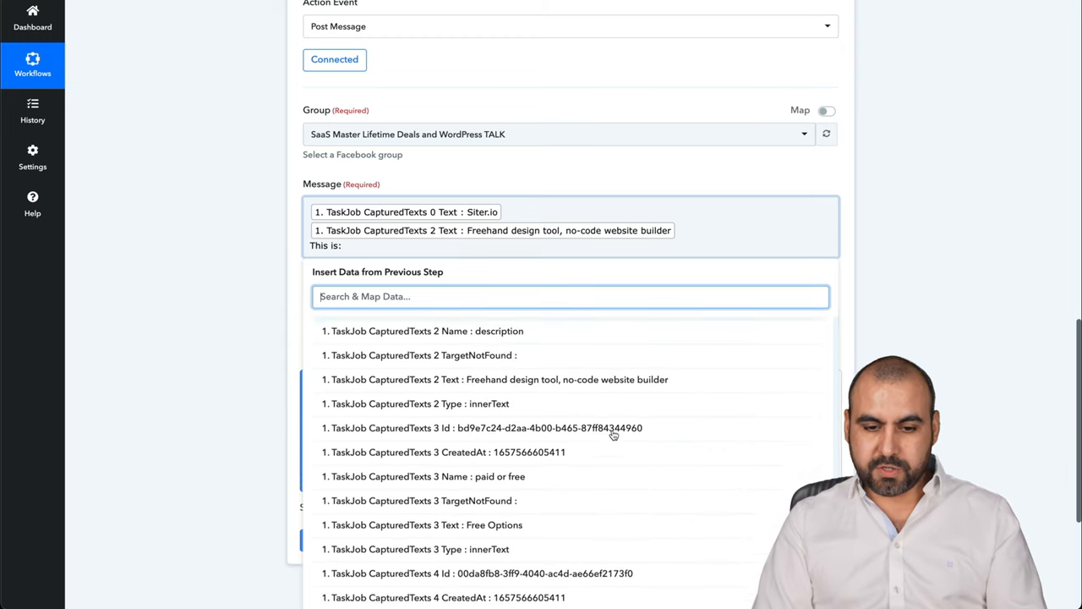
scroll(613, 434, down, 1)
click(549, 422)
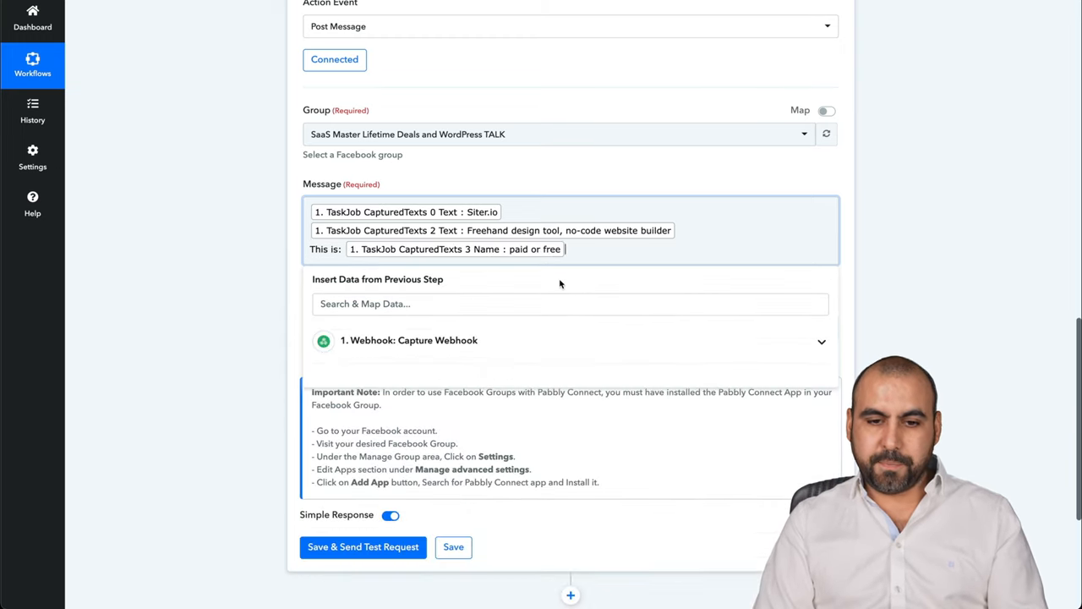
key(BackSpace)
click(483, 340)
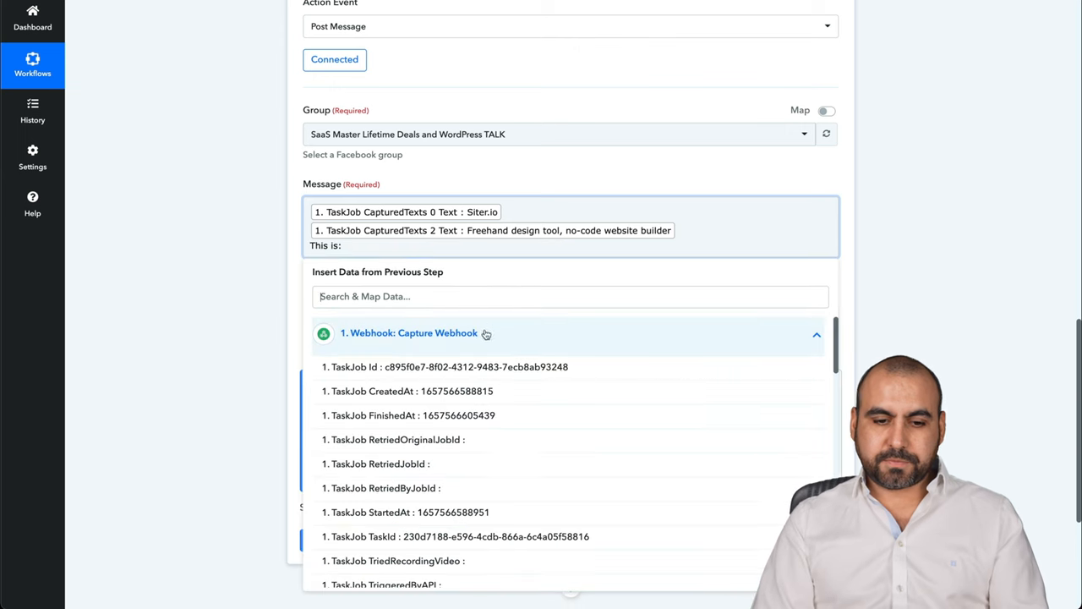
scroll(600, 443, down, 10)
scroll(600, 442, down, 3)
scroll(600, 442, down, 2)
scroll(600, 443, down, 2)
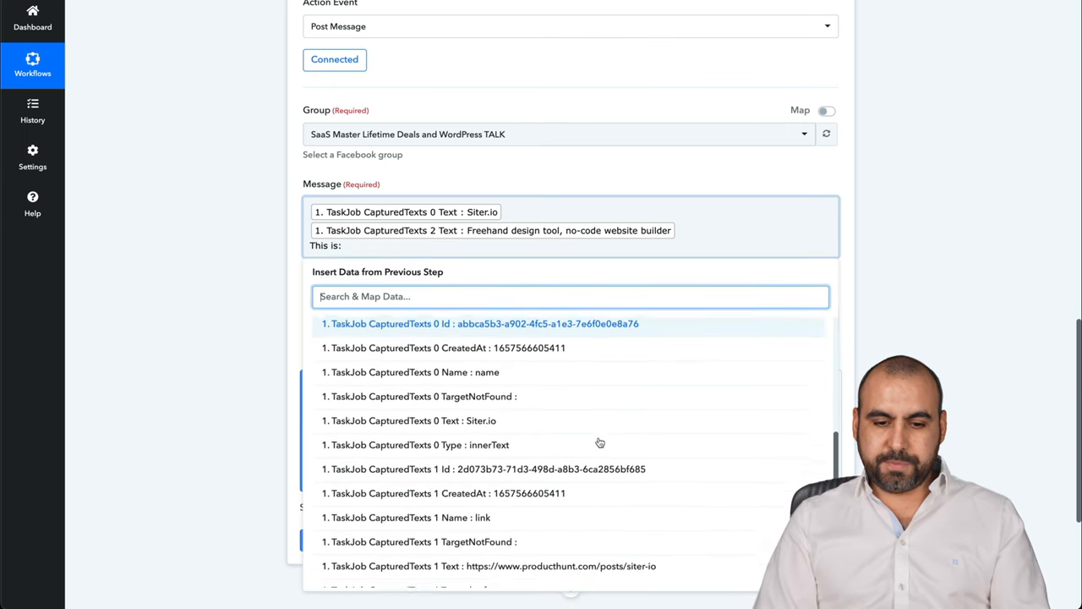
scroll(600, 442, down, 2)
scroll(600, 442, down, 2)
scroll(600, 442, down, 1)
scroll(601, 442, down, 1)
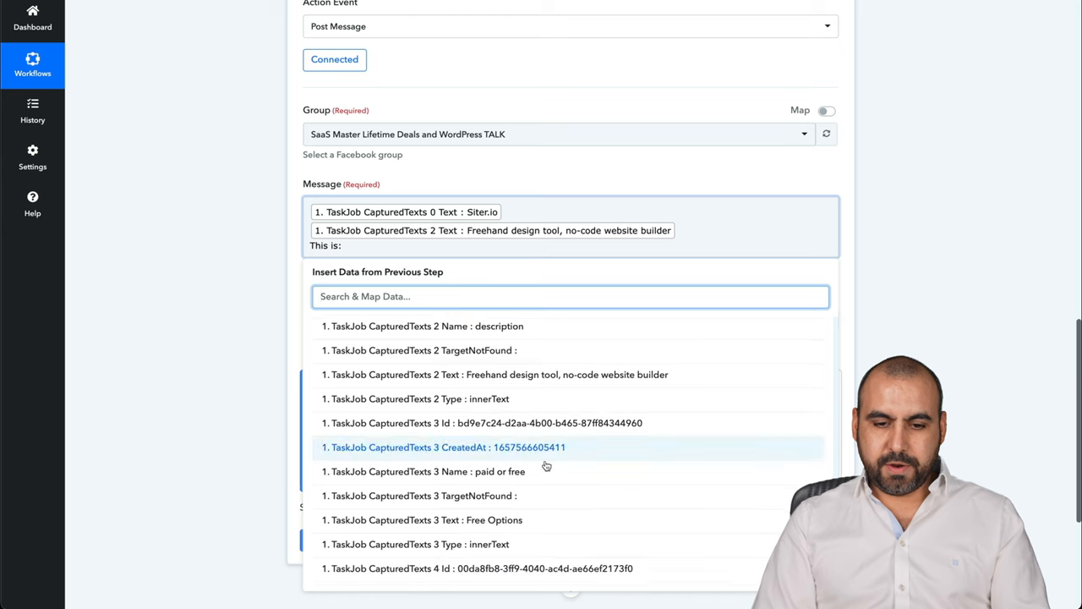
scroll(521, 475, down, 1)
scroll(519, 456, down, 2)
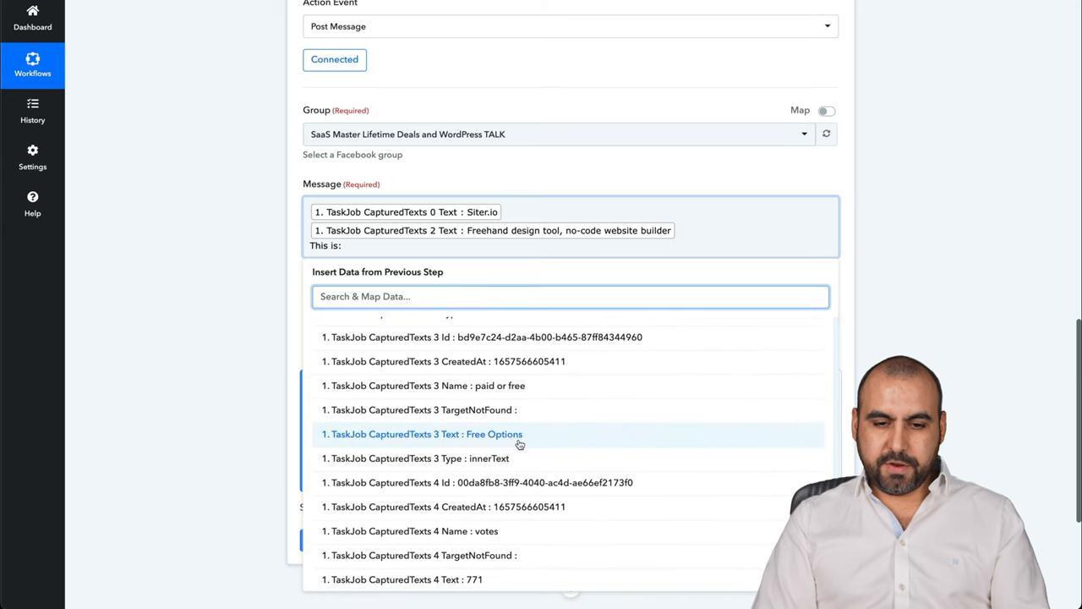
click(515, 435)
click(265, 270)
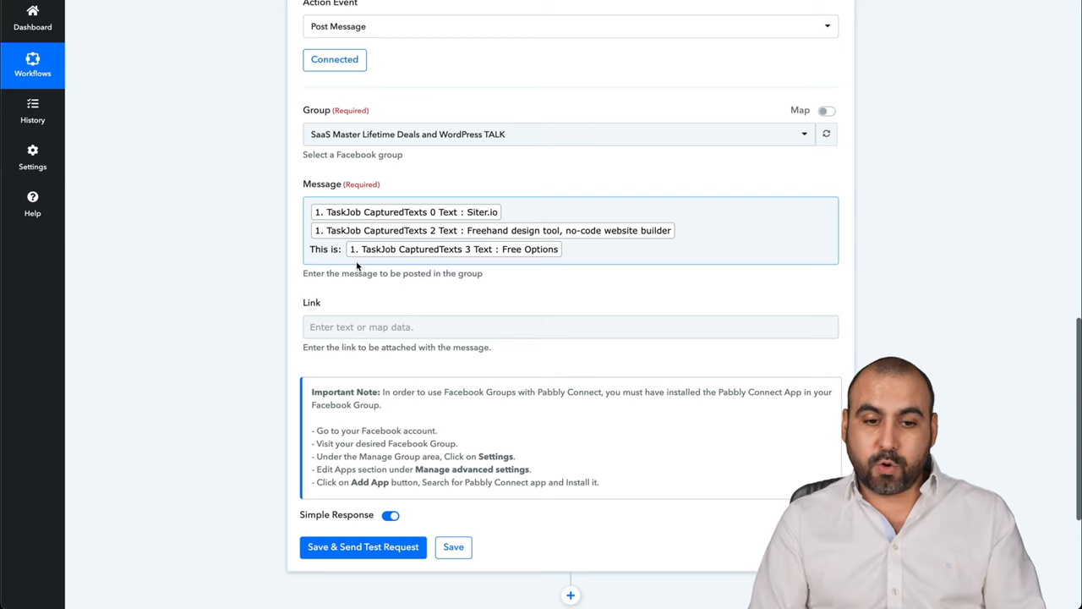
click(496, 316)
Step: Map the Product Hunt post URL into the Link field and send the test request
click(524, 325)
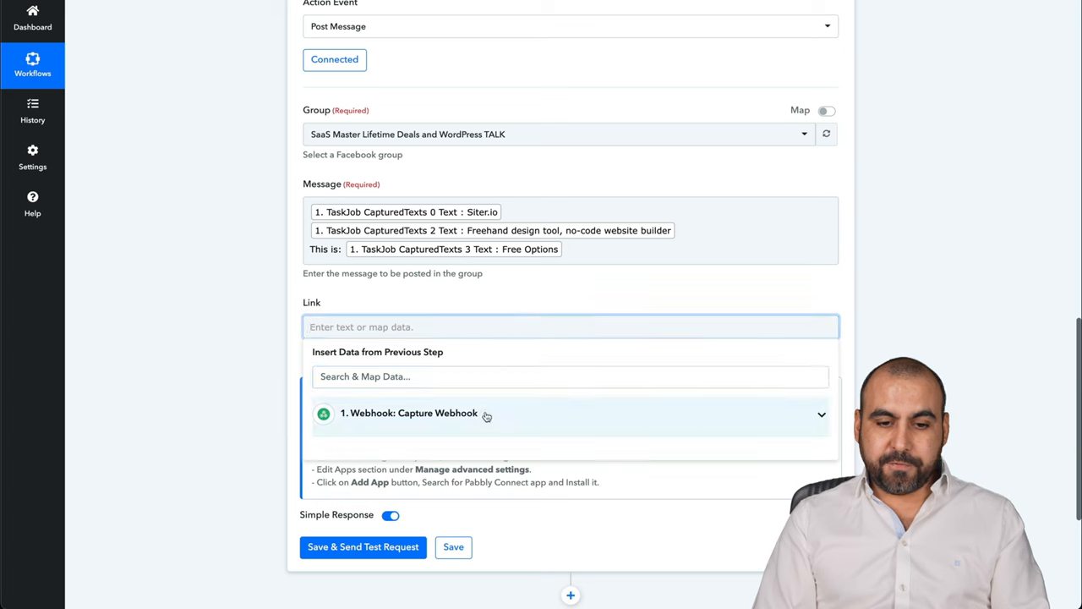
click(485, 415)
scroll(568, 429, down, 5)
scroll(568, 429, down, 5)
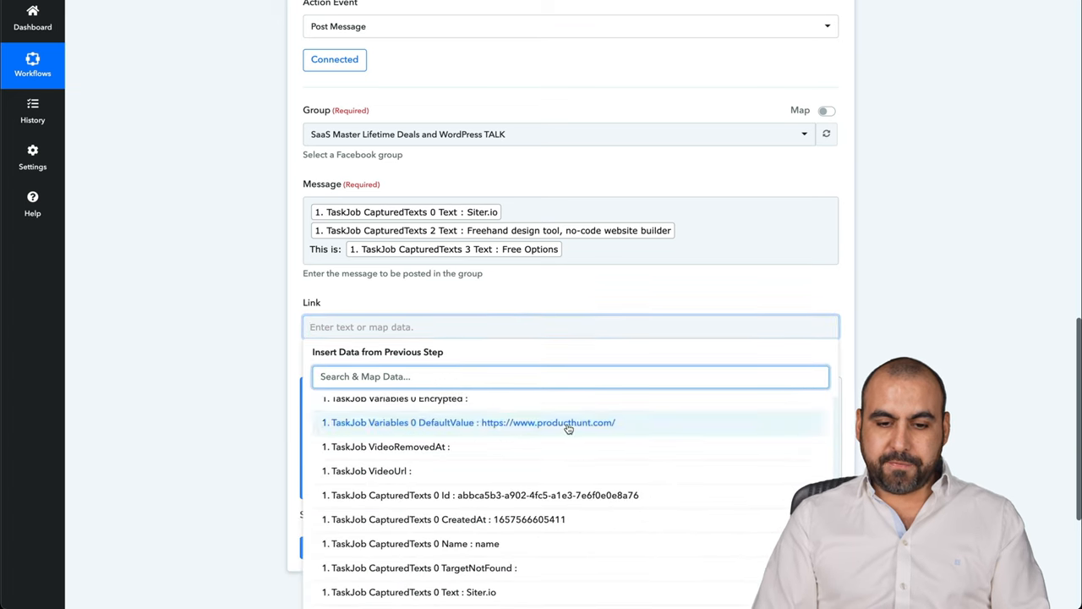
scroll(568, 429, down, 3)
scroll(568, 429, down, 3)
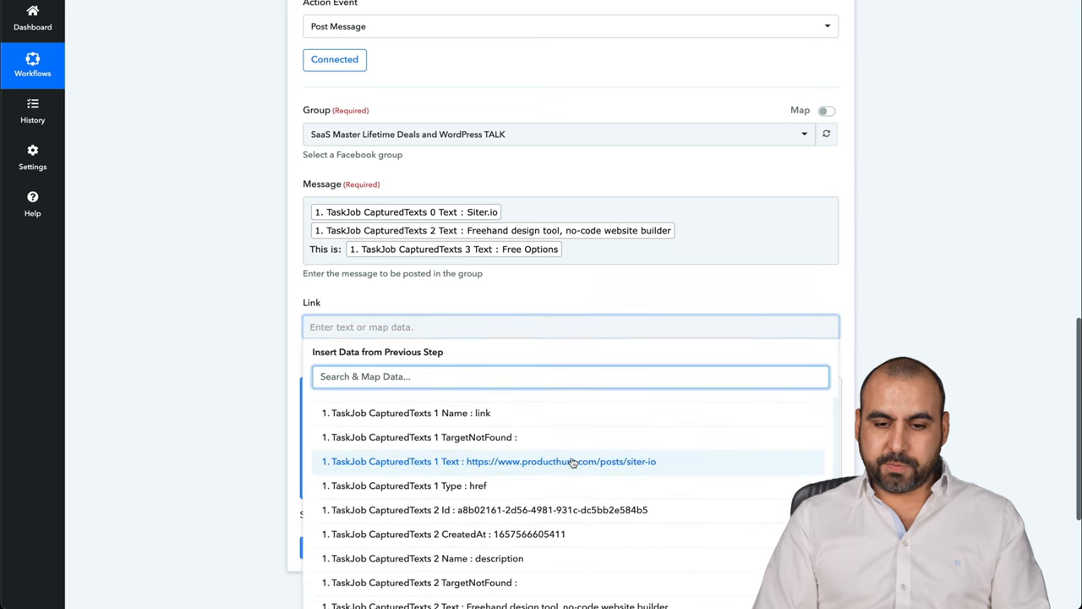
click(571, 461)
click(223, 321)
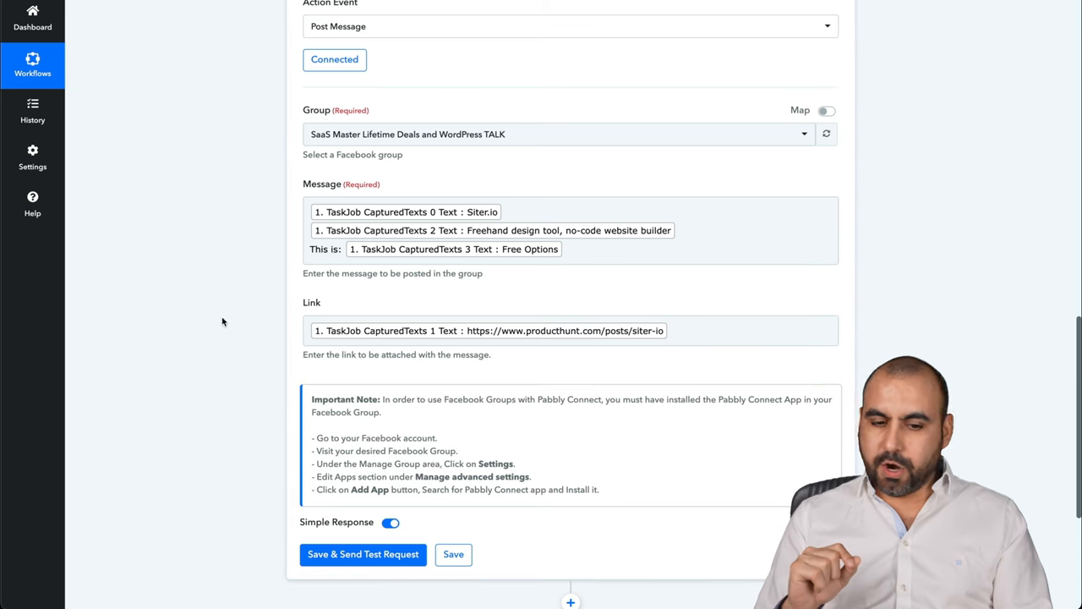
scroll(222, 321, down, 3)
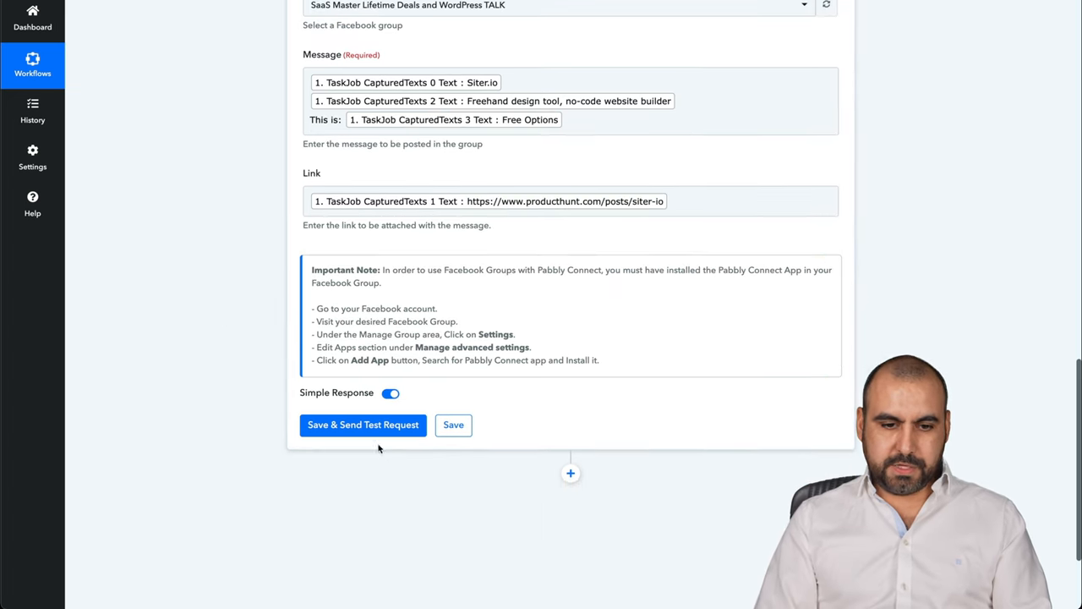
click(390, 431)
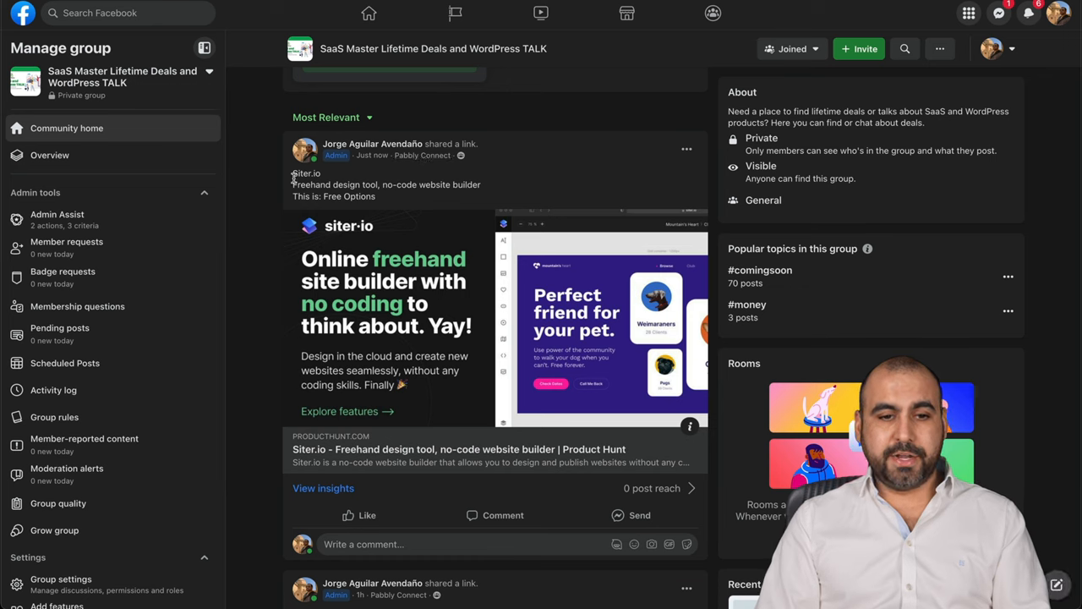
Step: Check the posted description and pricing lines in the Facebook group, then return to Pabbly Connect
triple_click(350, 185)
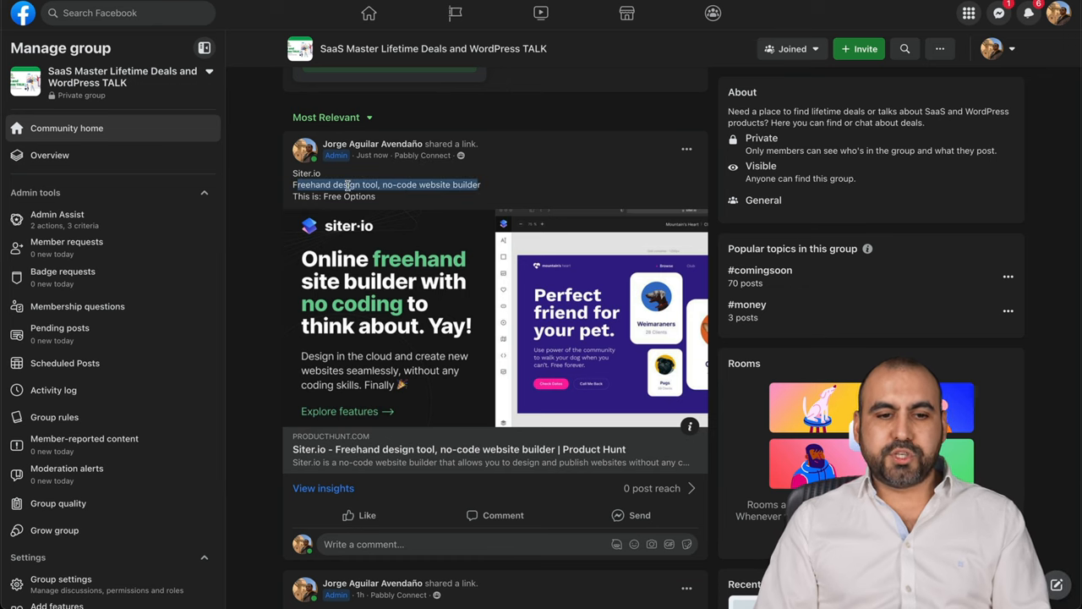
drag(294, 197, 352, 197)
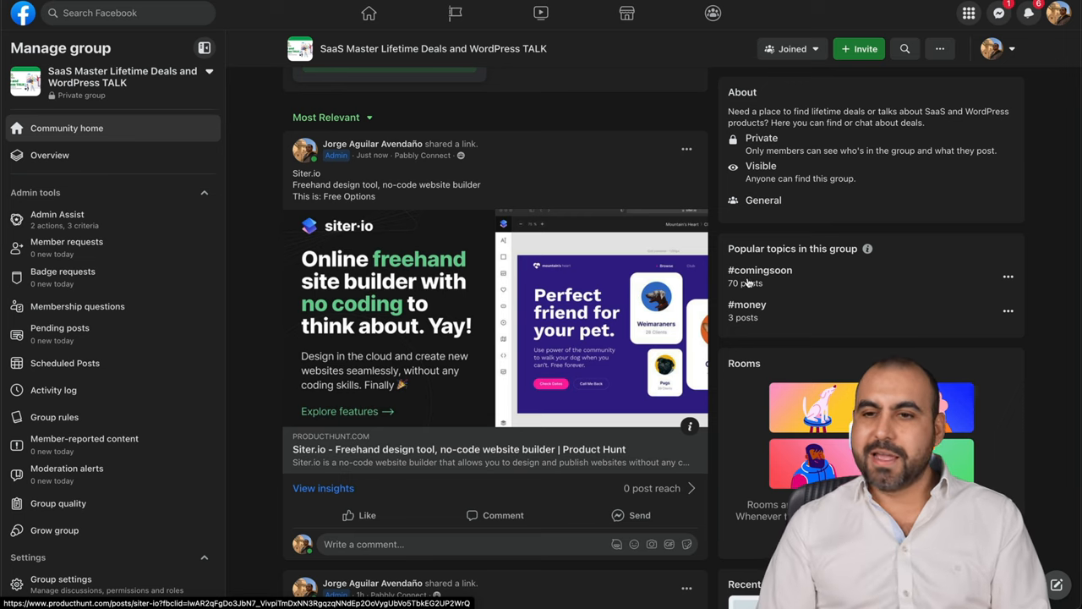
key(alt+Tab)
scroll(866, 175, down, 5)
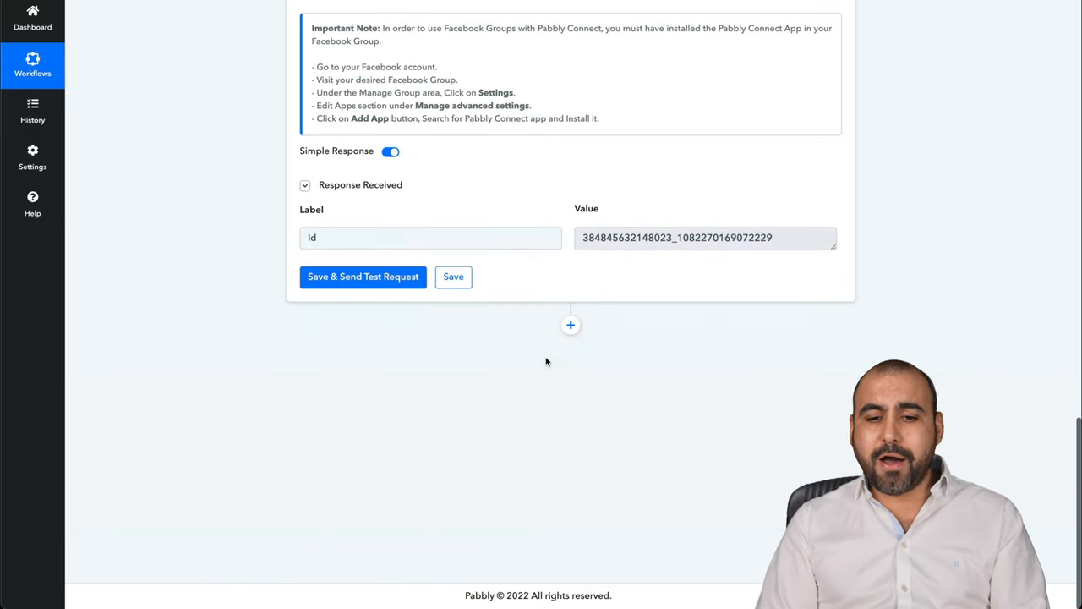
Step: Add an action step after the Facebook step with WordPress as its app
click(570, 325)
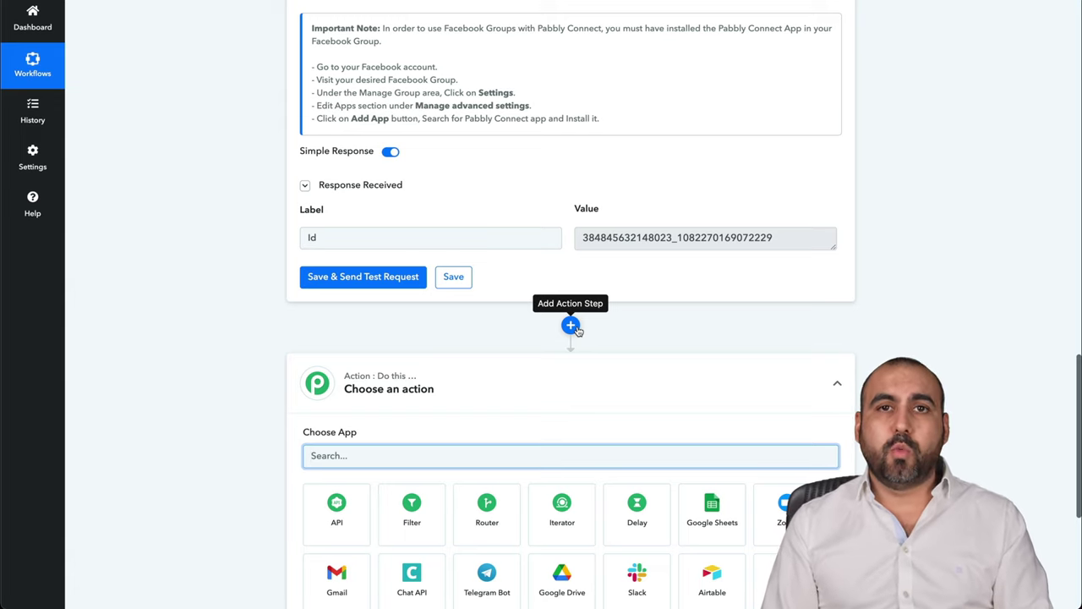
text(word)
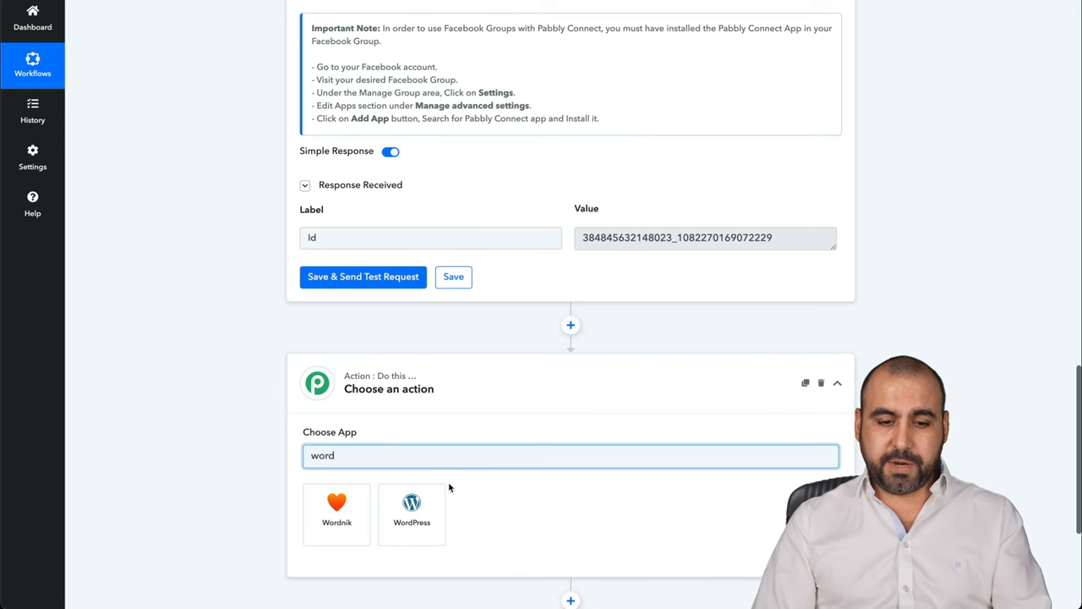
click(412, 510)
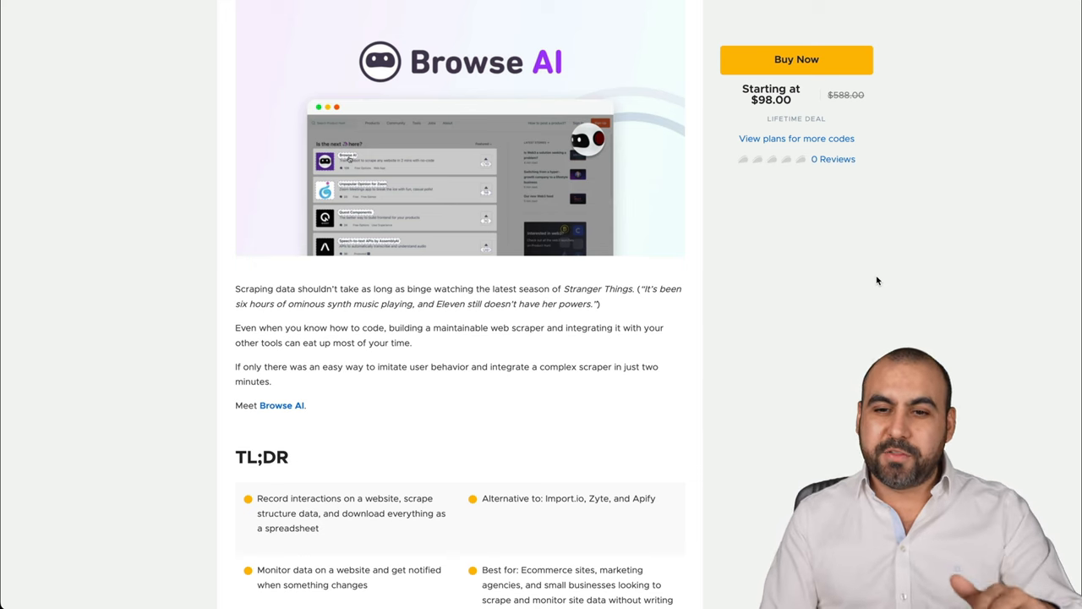
scroll(877, 280, down, 10)
scroll(877, 280, down, 10)
scroll(878, 281, down, 10)
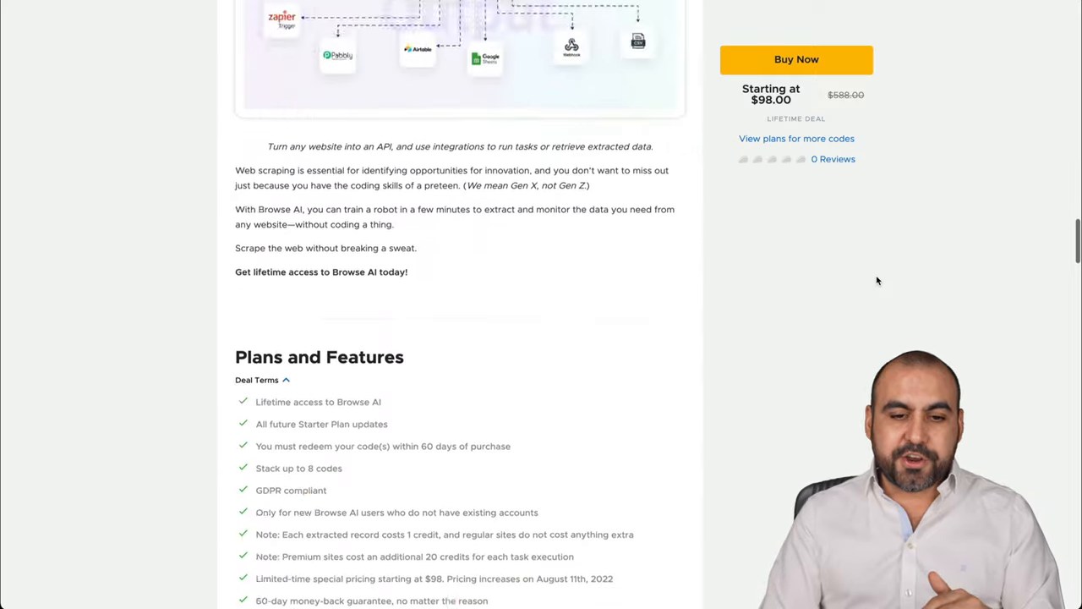
scroll(877, 280, down, 5)
scroll(877, 281, down, 5)
scroll(877, 280, down, 2)
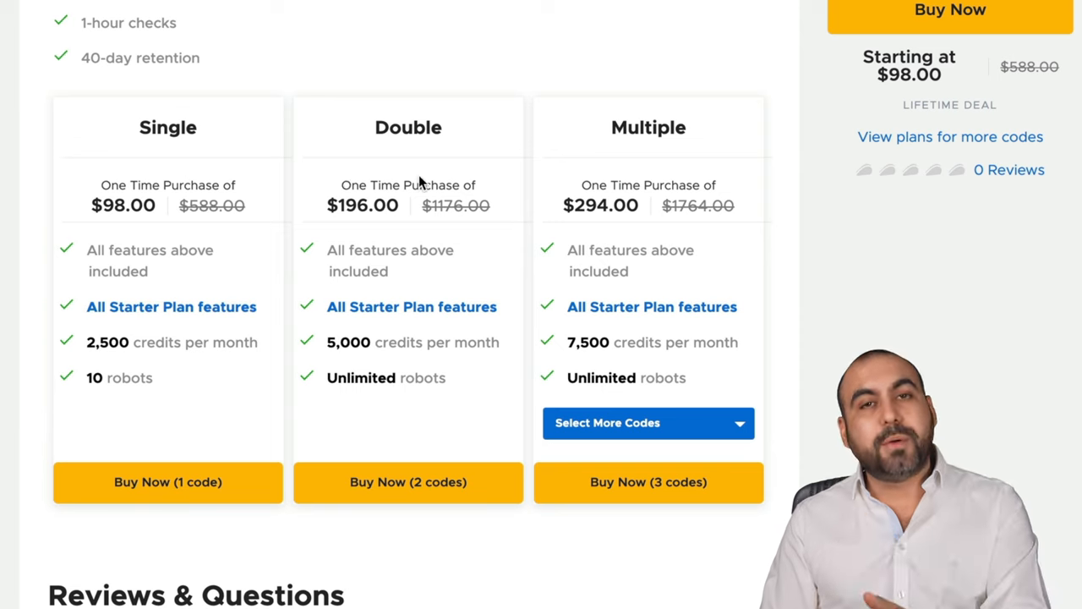
Step: Set the Multiple plan to 8 codes at $784 with 20,000 monthly credits
click(649, 422)
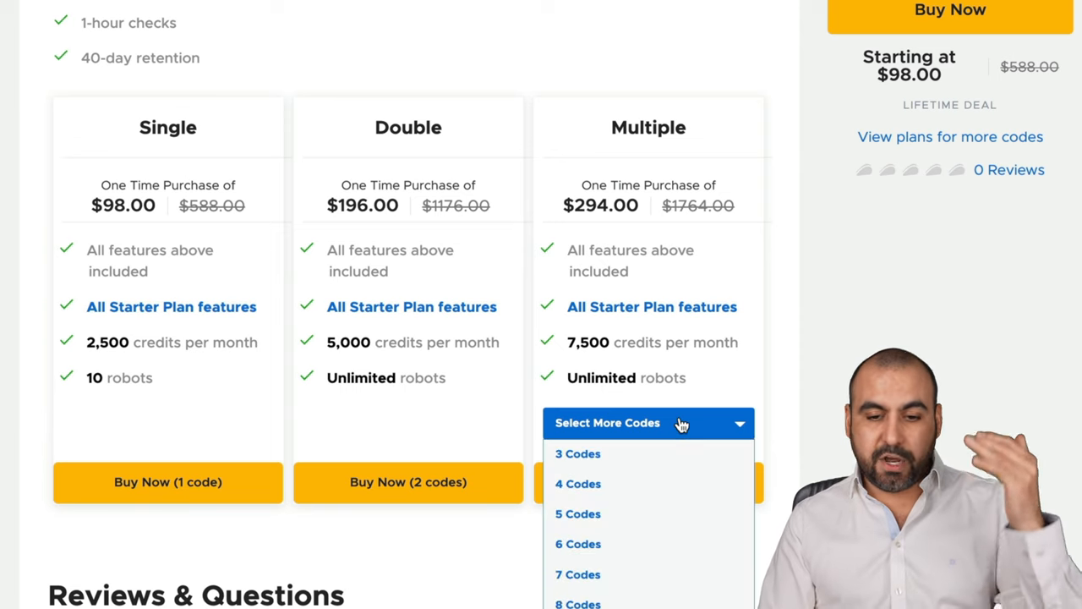
click(642, 596)
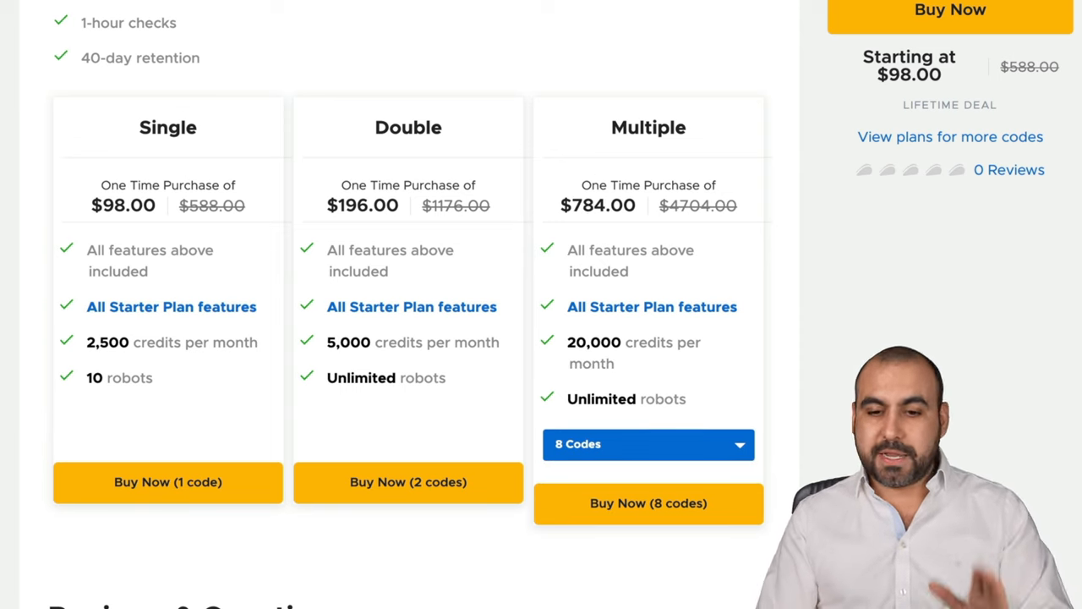